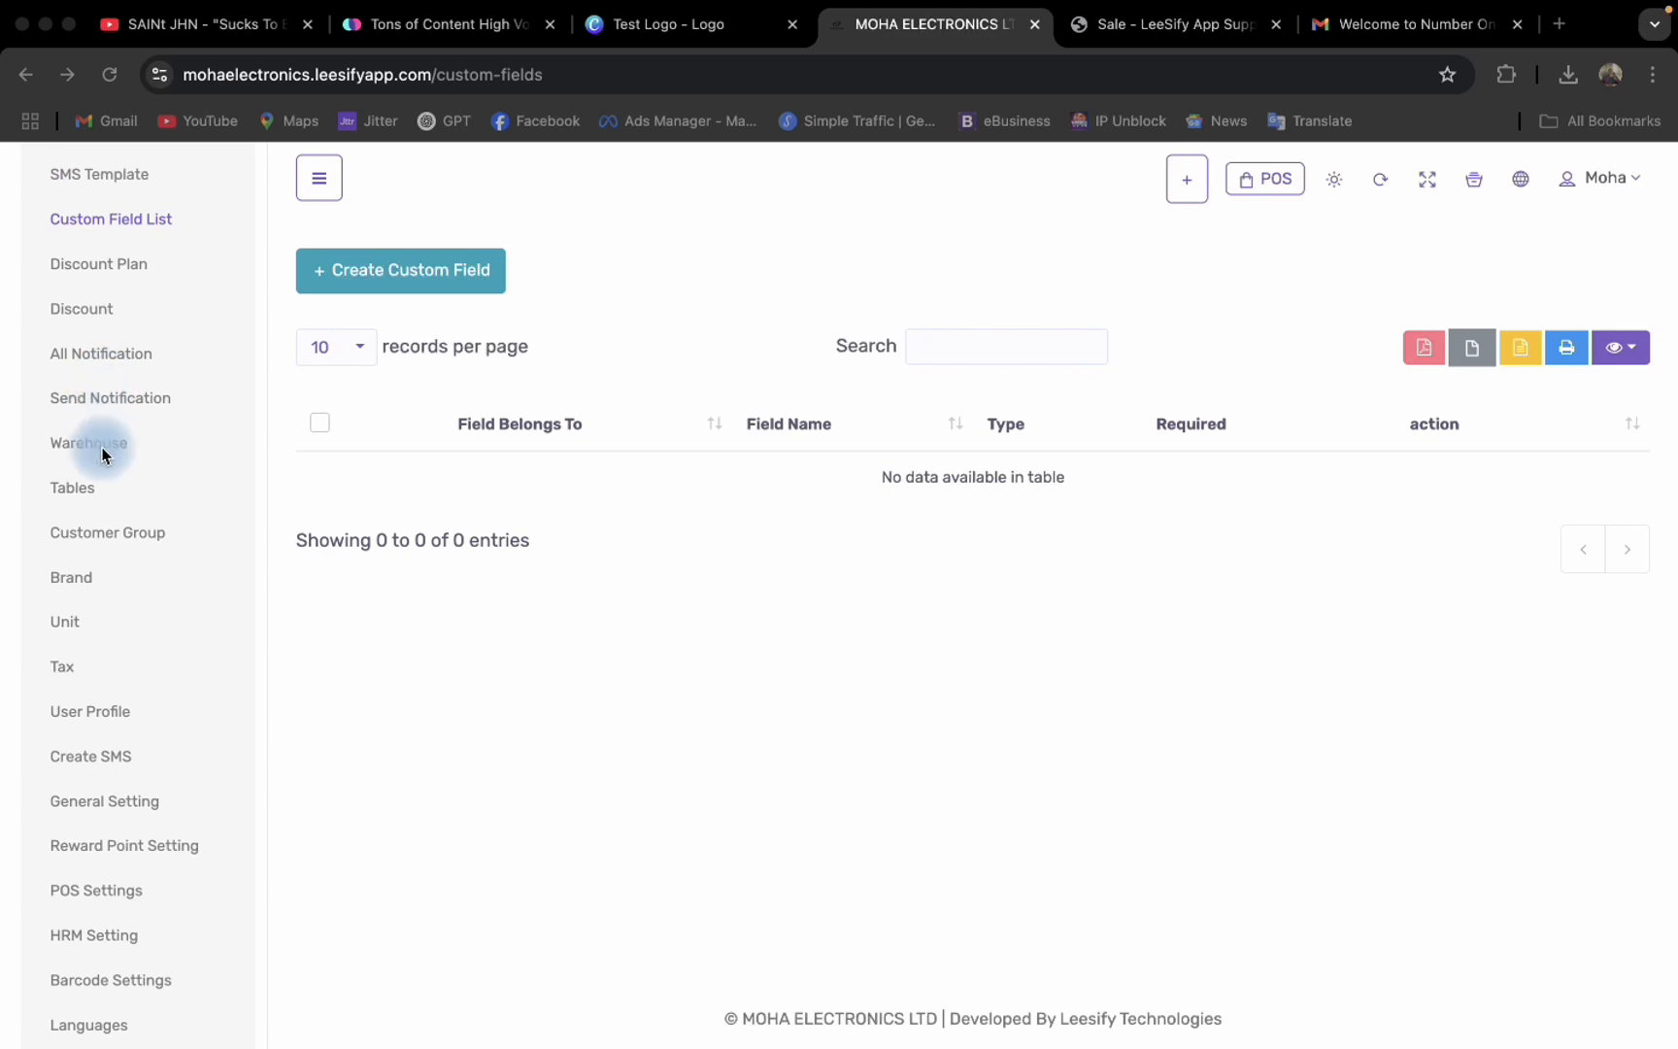
Open the Custom Field List in the settings and start creating a new custom field
{"action": "scroll", "coordinate": [103, 445], "scroll_direction": "up", "scroll_amount": 4}
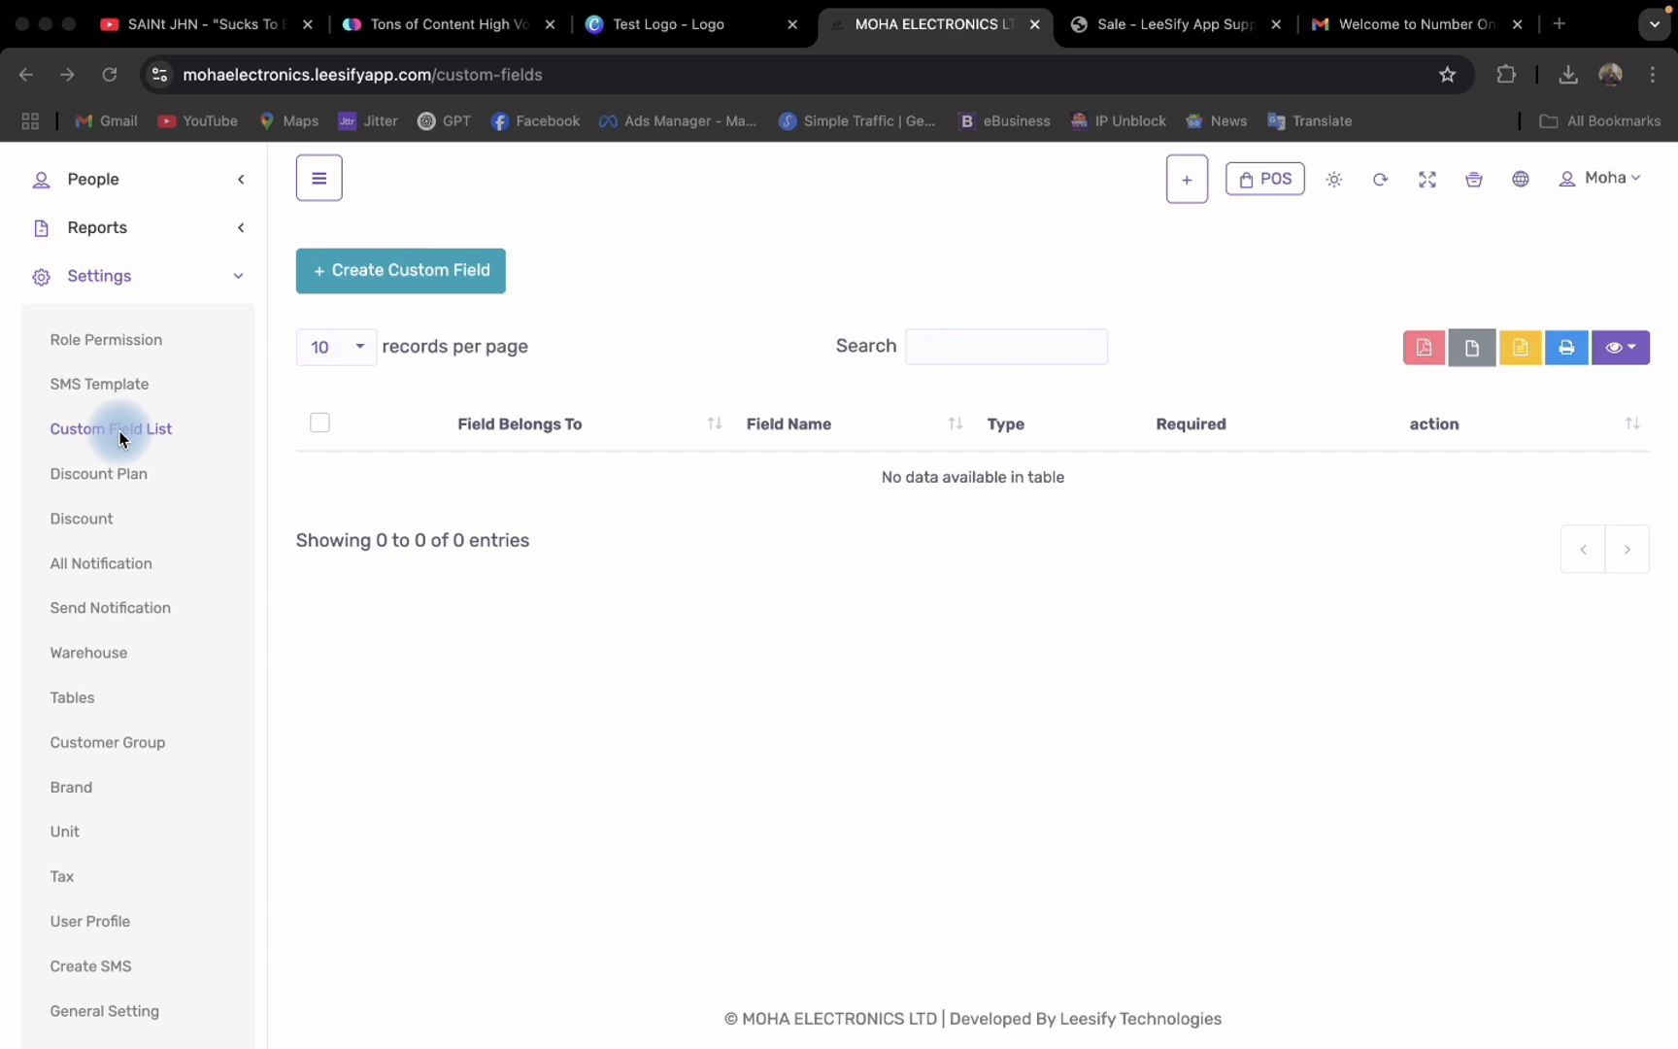
{"action": "scroll", "coordinate": [121, 440], "scroll_direction": "up", "scroll_amount": 10}
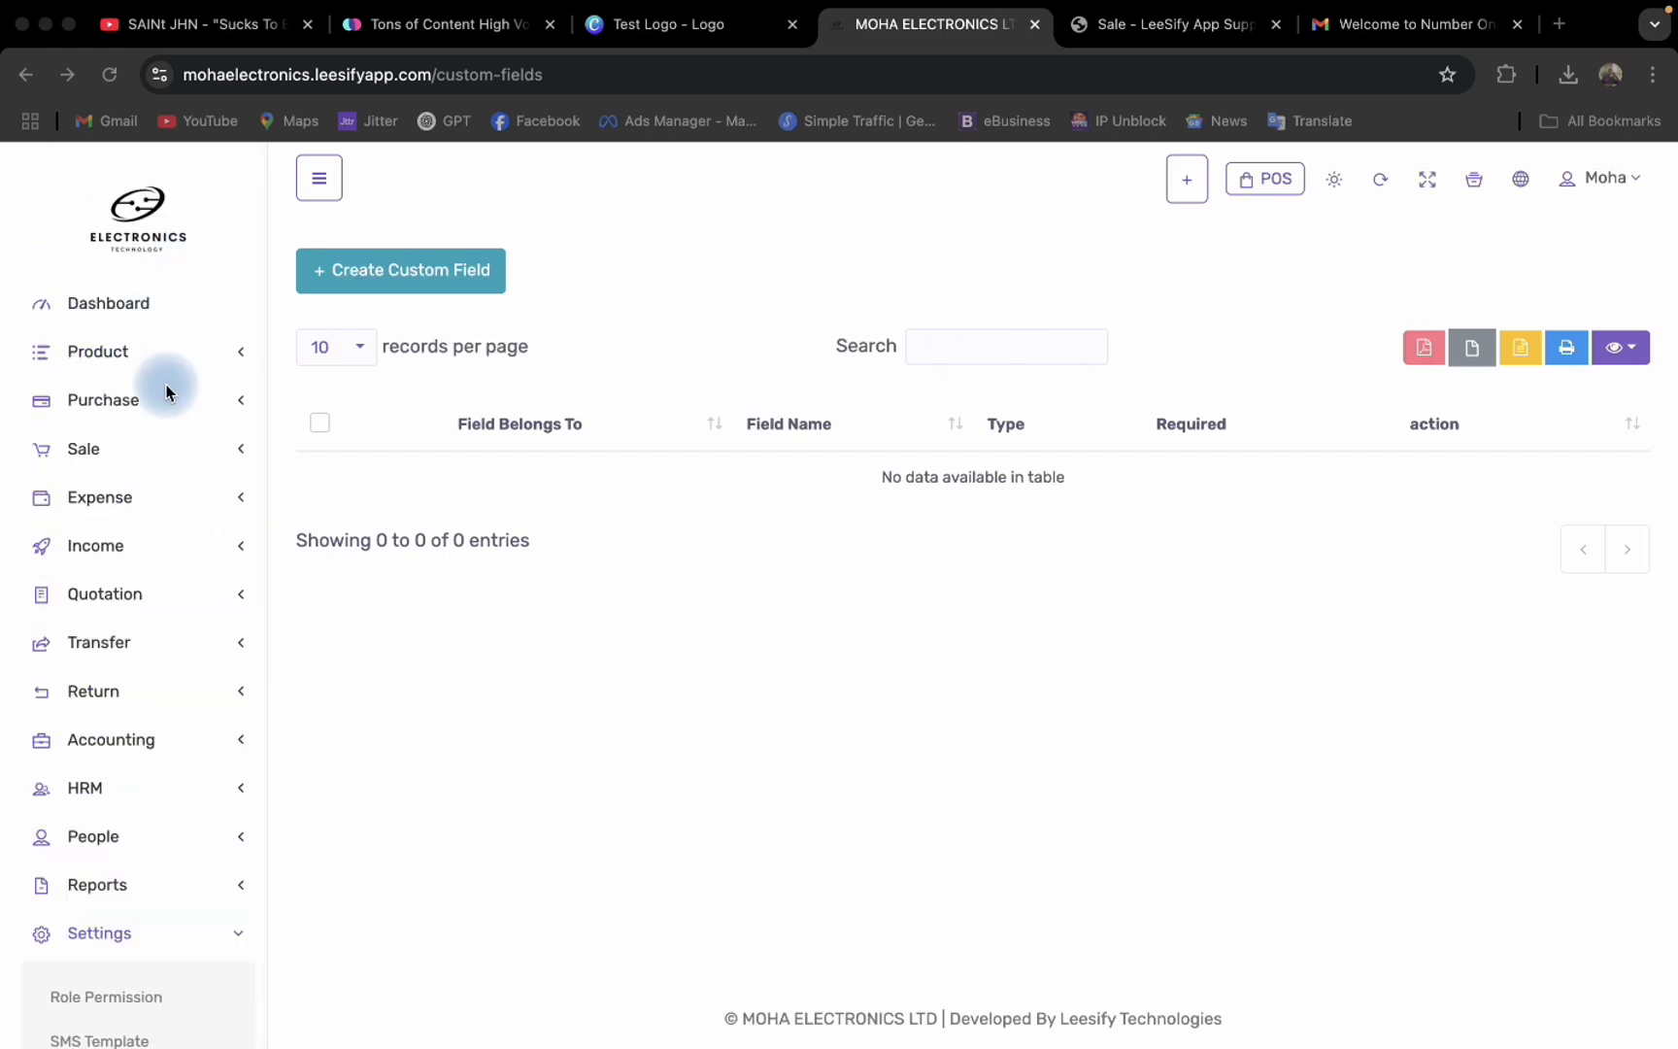
{"action": "scroll", "coordinate": [173, 668], "scroll_direction": "down", "scroll_amount": 10}
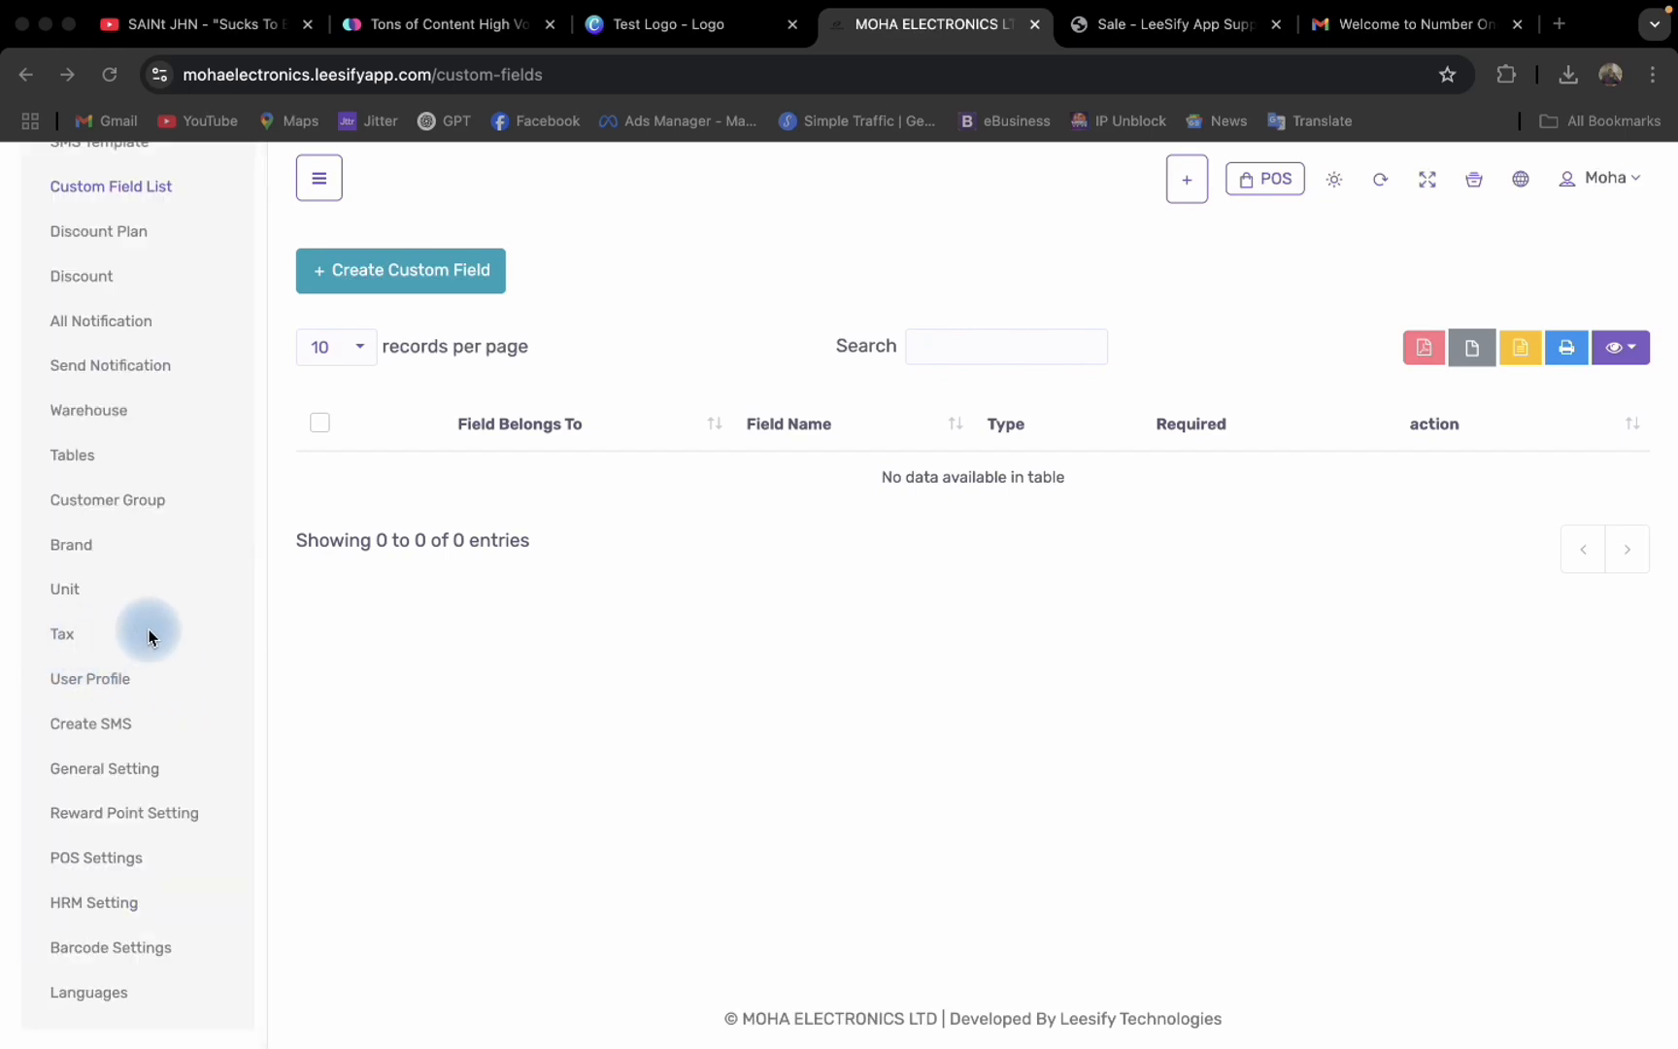
{"action": "scroll", "coordinate": [131, 582], "scroll_direction": "up", "scroll_amount": 1}
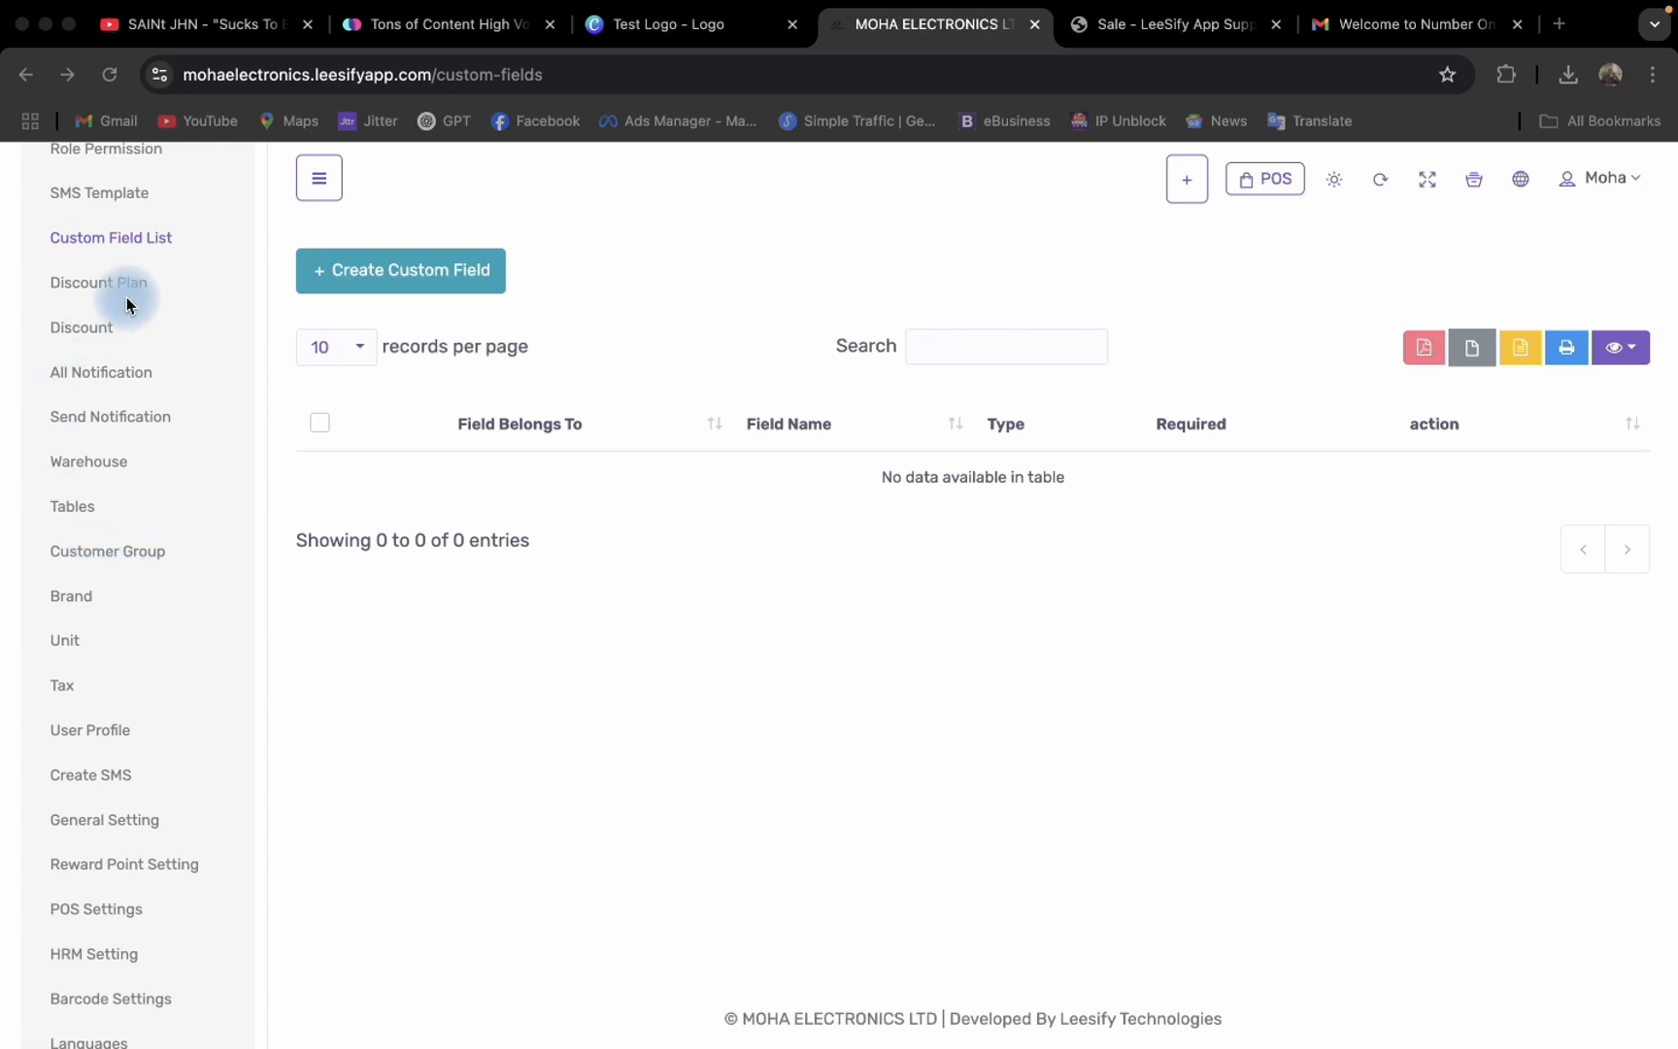
{"action": "left_click", "coordinate": [110, 245]}
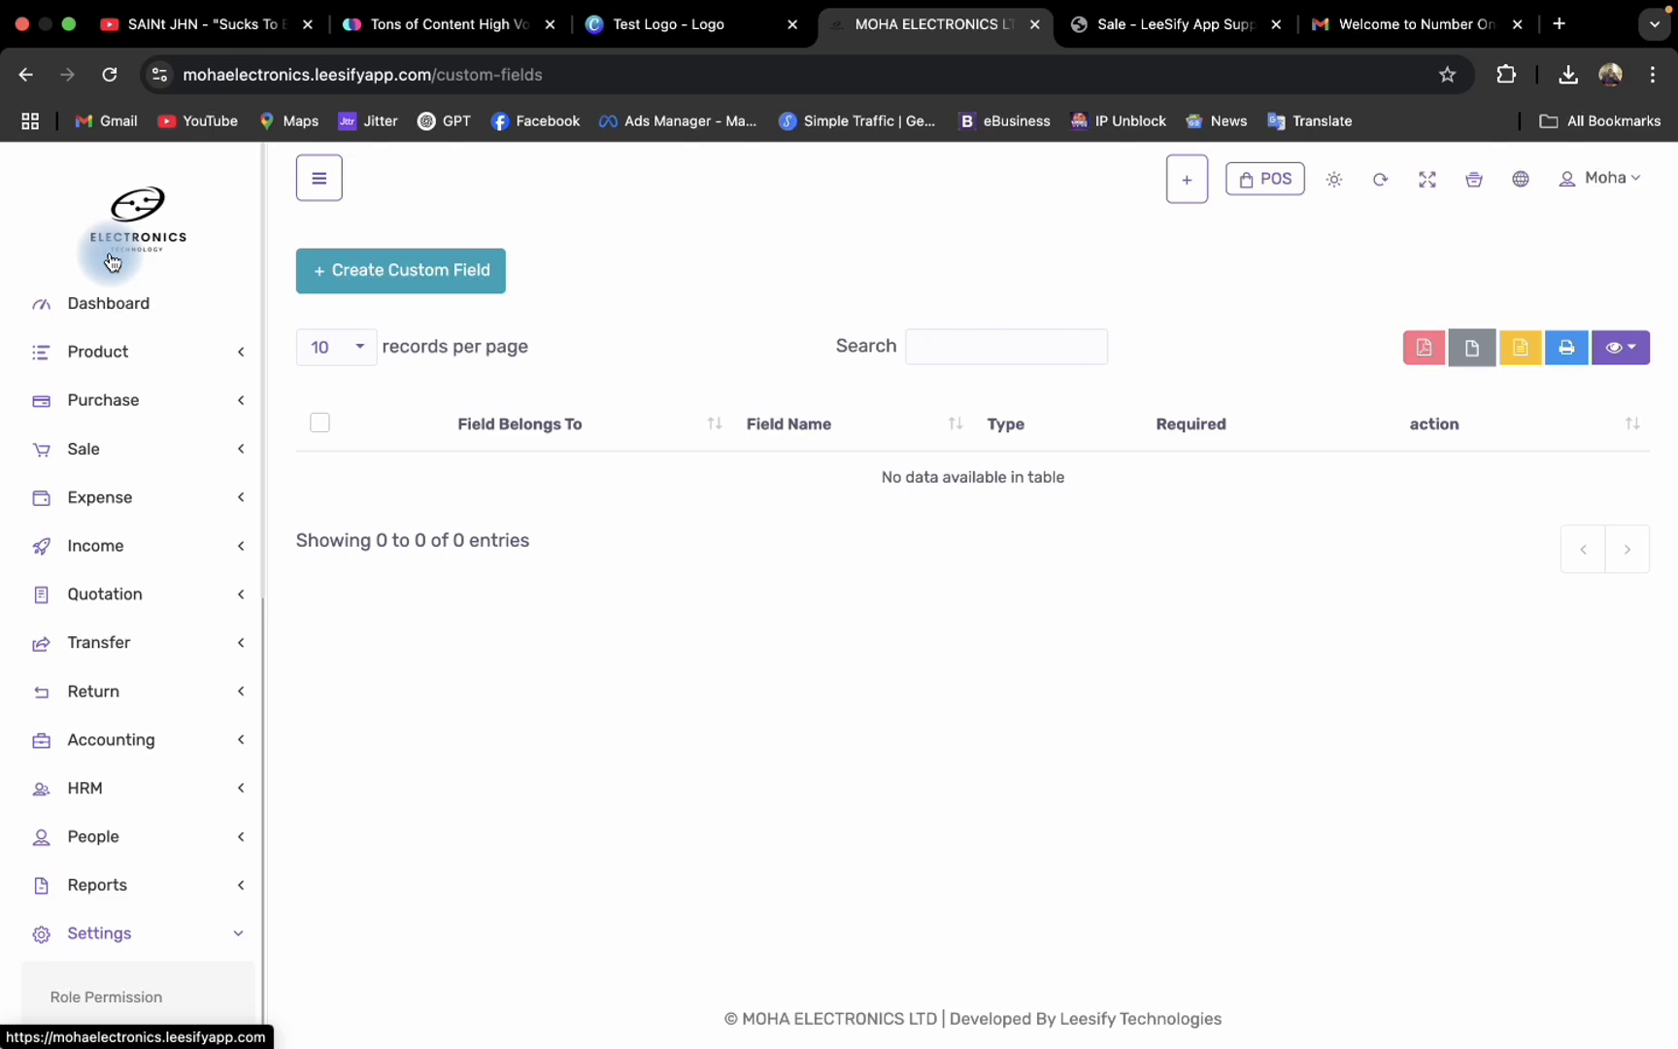
{"action": "left_click", "coordinate": [372, 288]}
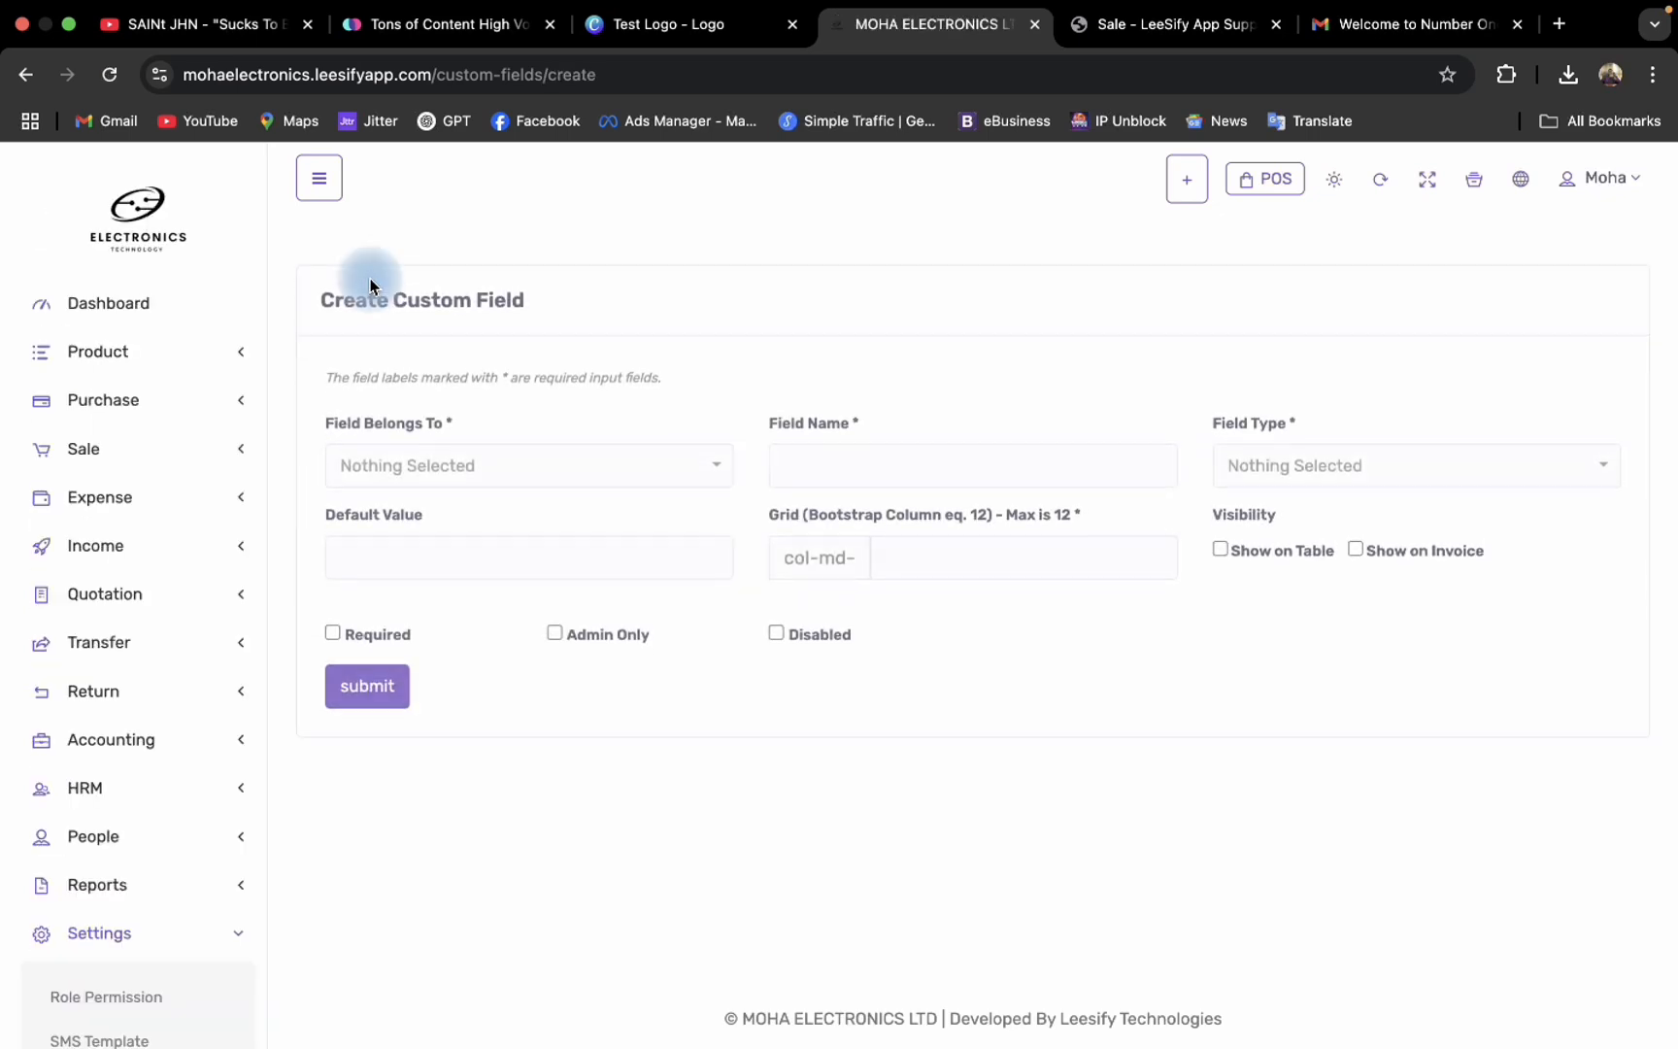
Assign the custom field to Sale, name it Delivery Date and choose Date Picker as its field type
{"action": "left_click", "coordinate": [506, 461]}
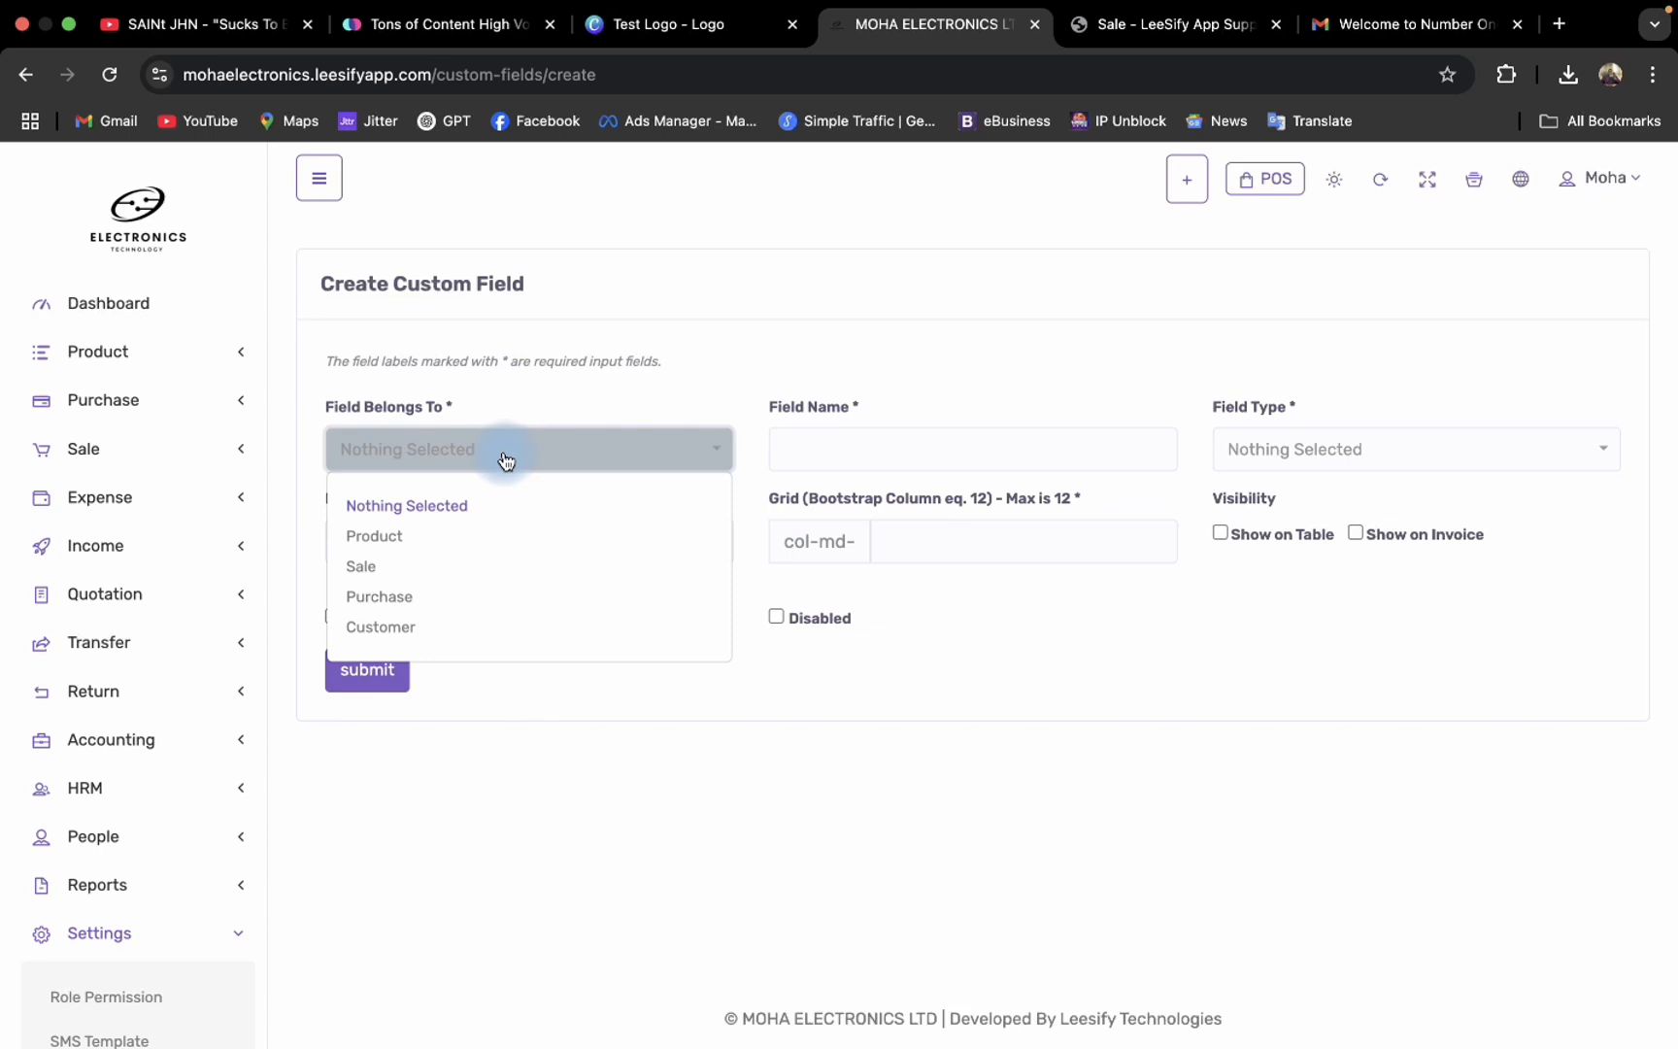
{"action": "left_click", "coordinate": [417, 564]}
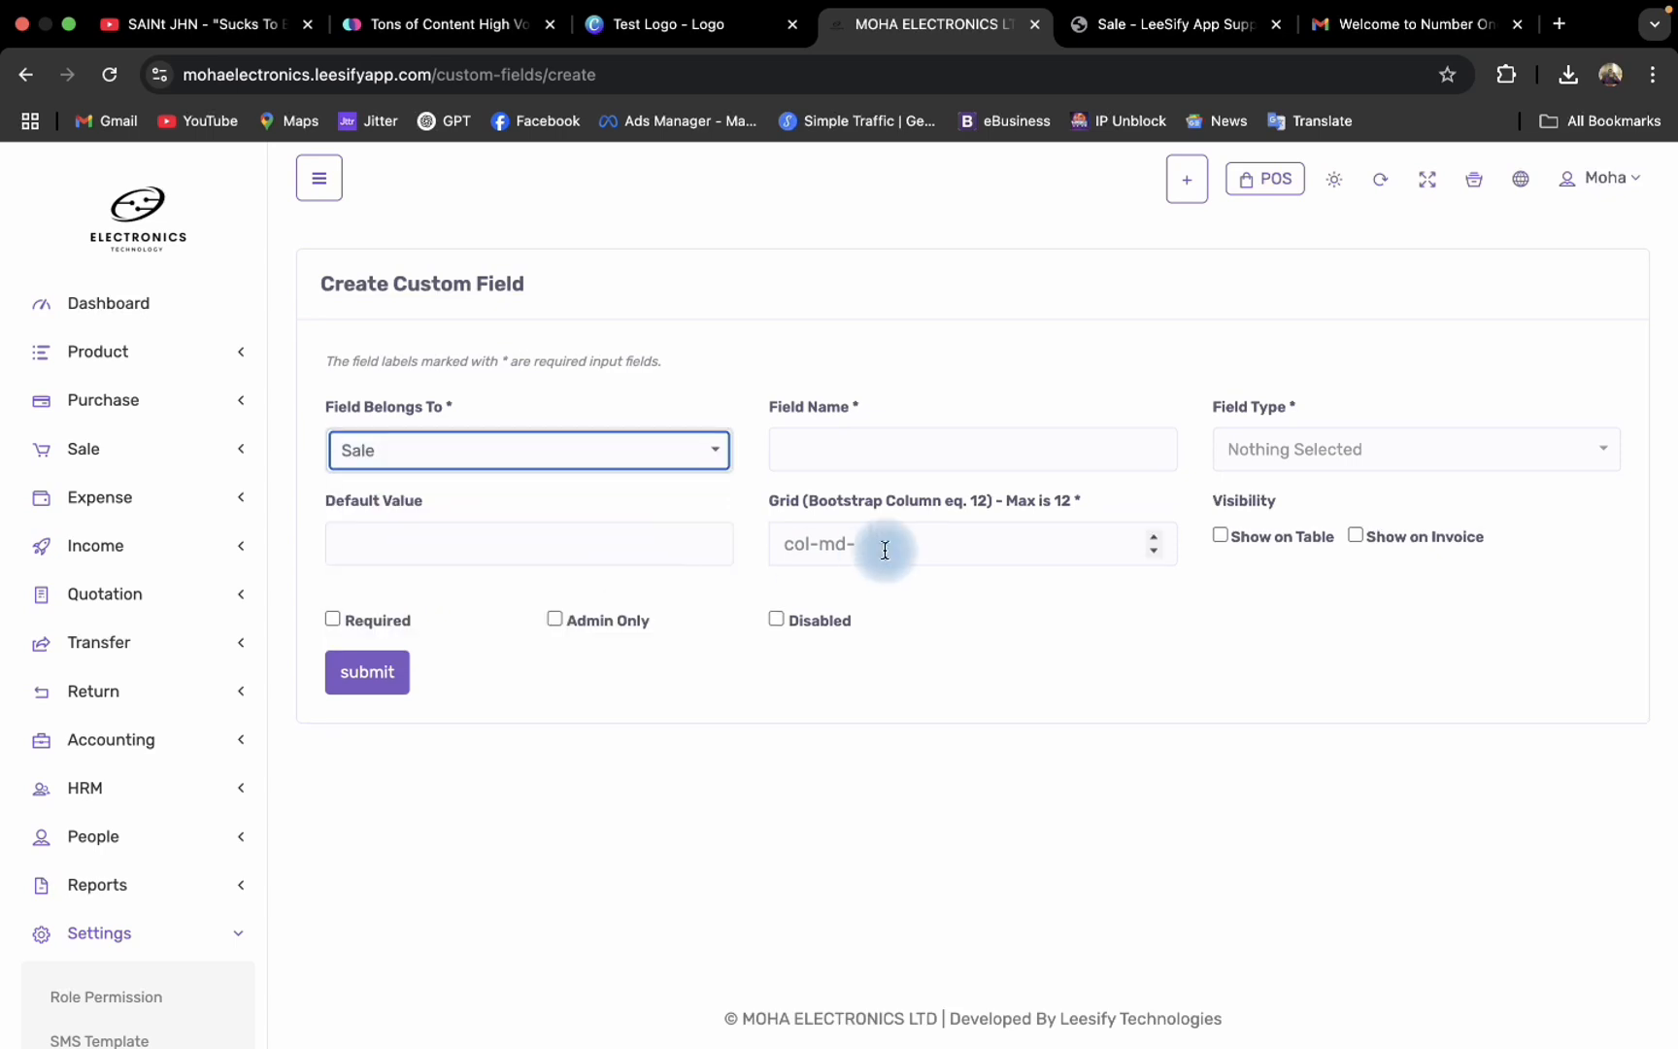
{"action": "left_click", "coordinate": [836, 447]}
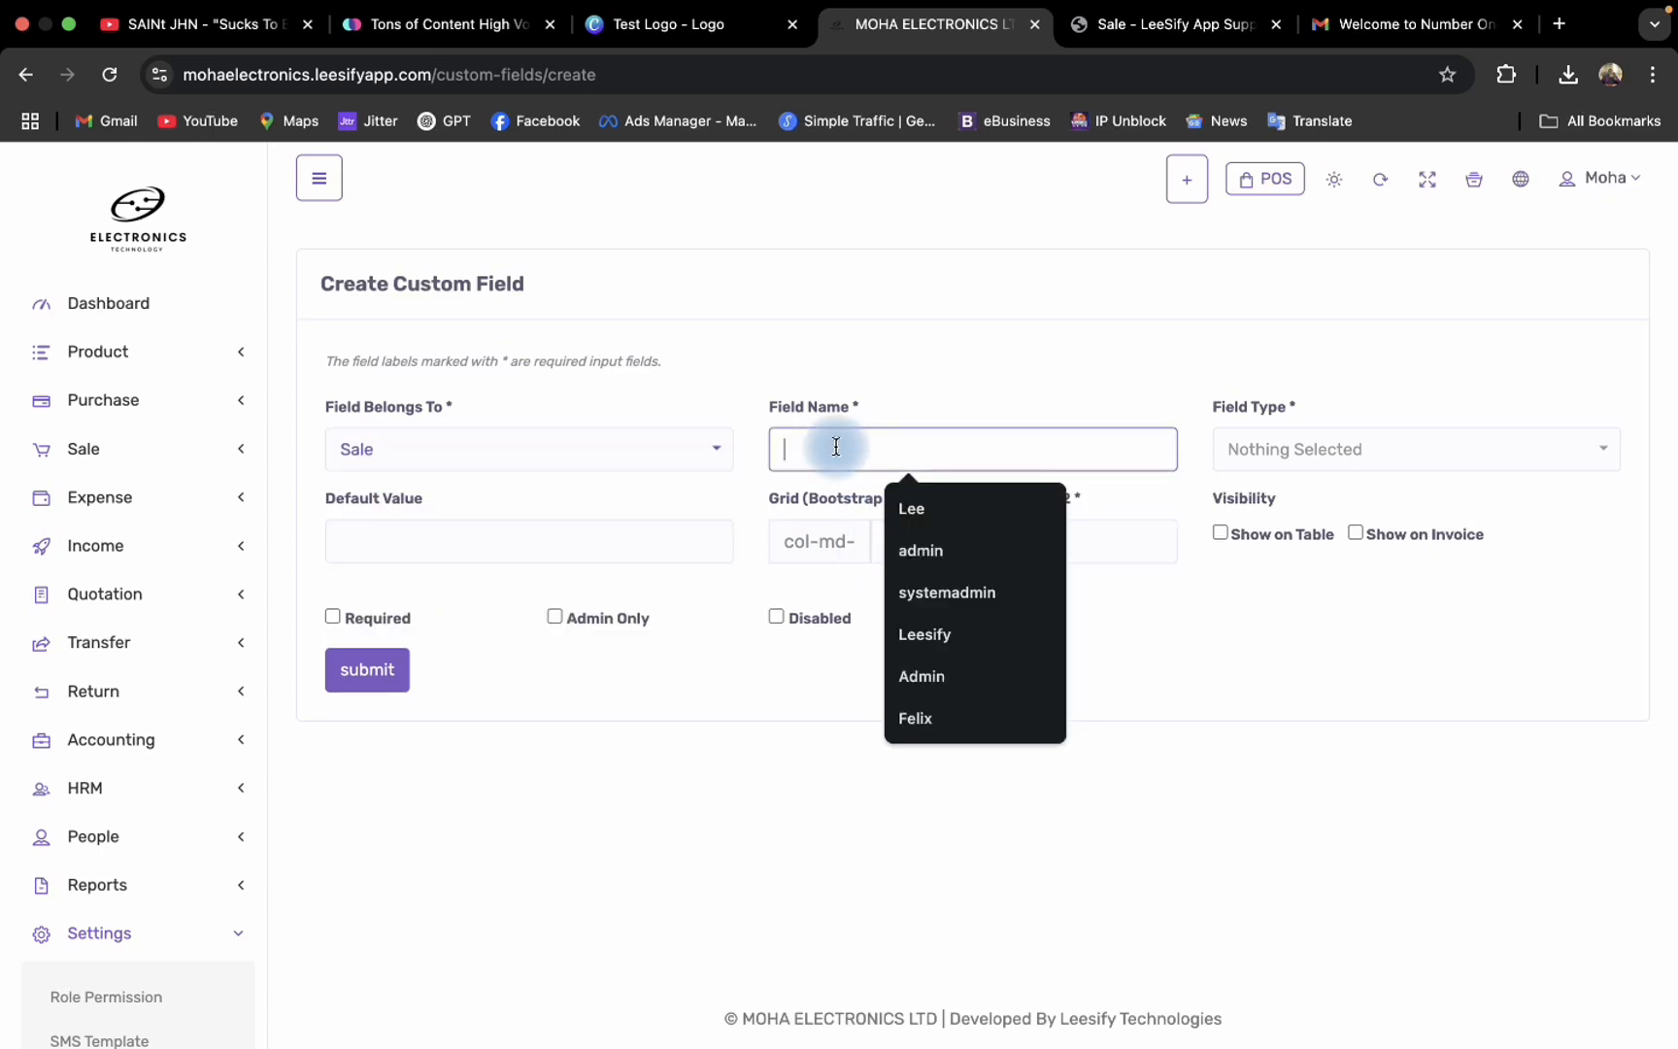
{"action": "type", "text": "Delivery Date"}
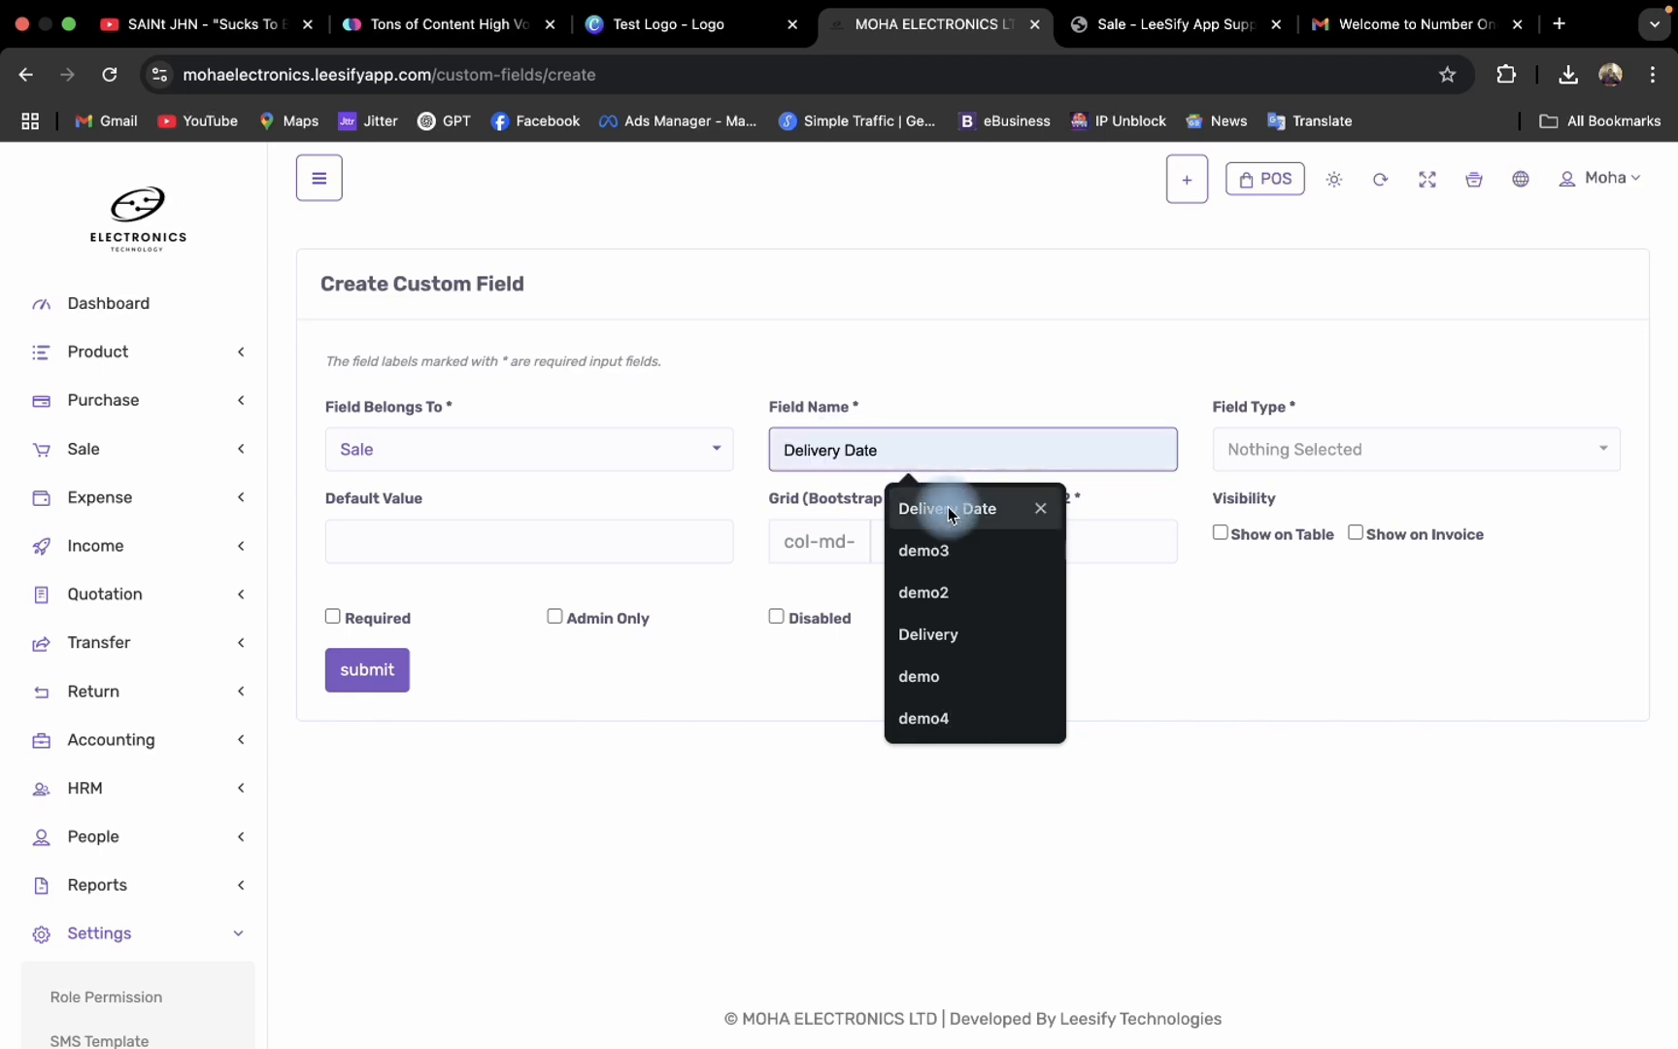
{"action": "left_click", "coordinate": [948, 512]}
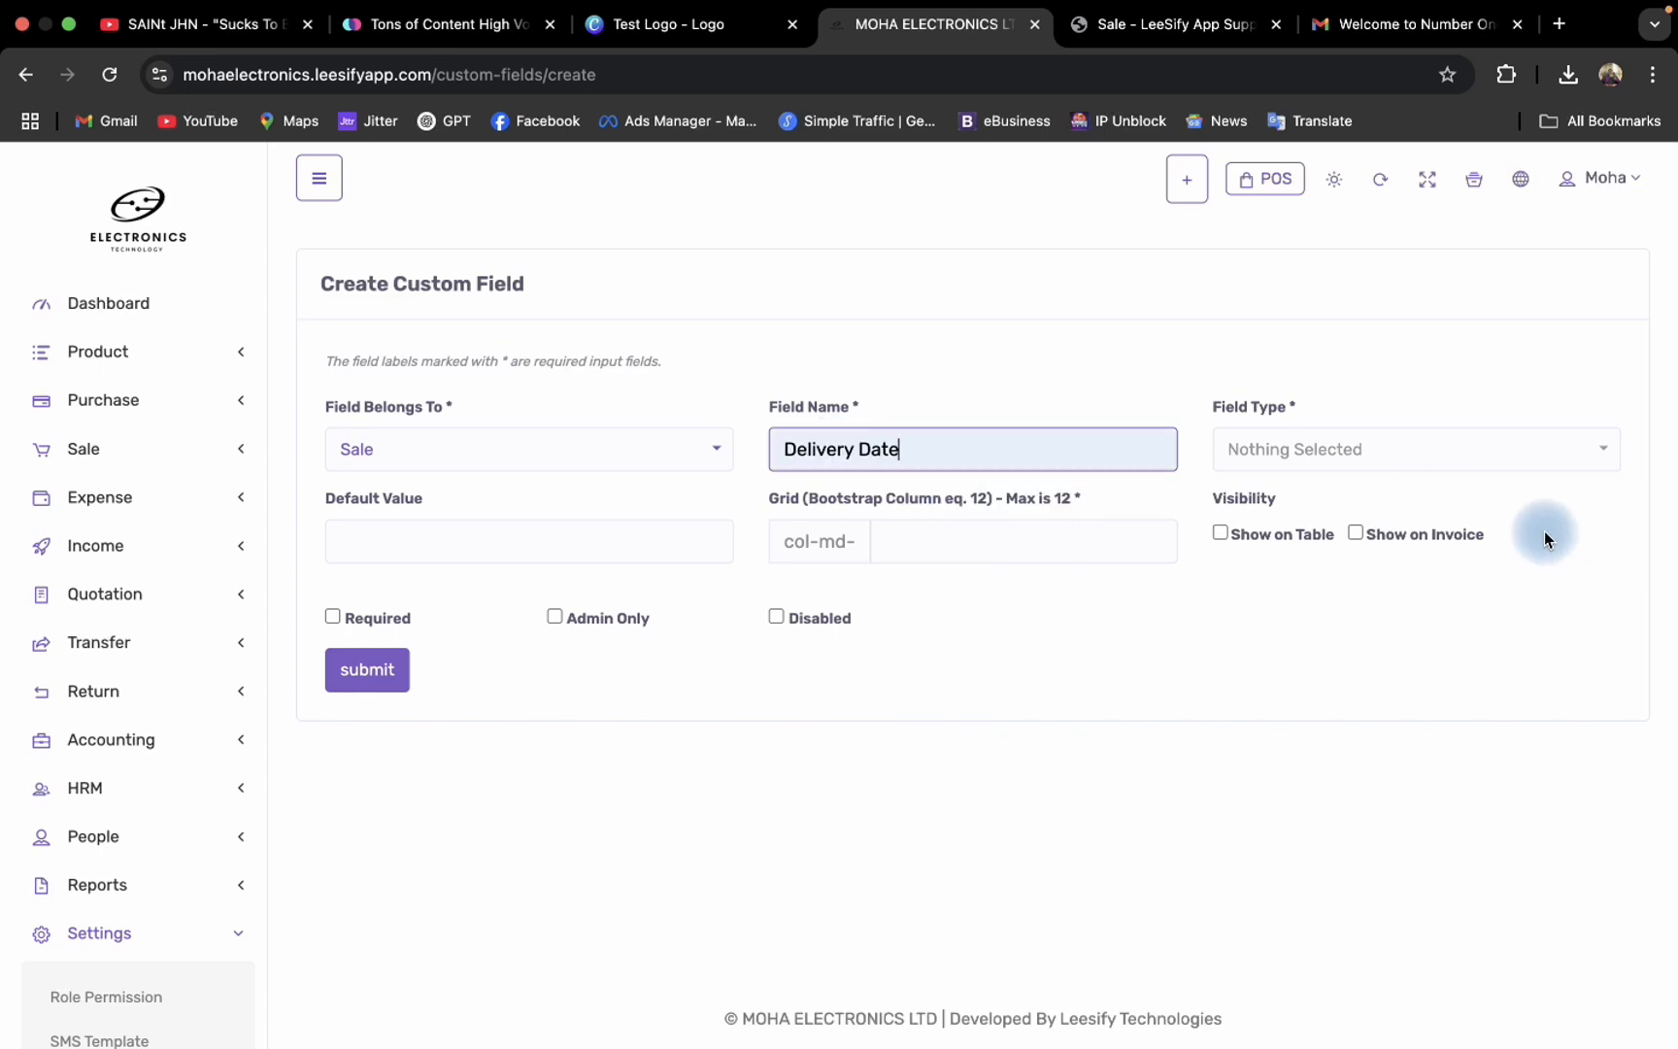
{"action": "left_click", "coordinate": [1416, 450]}
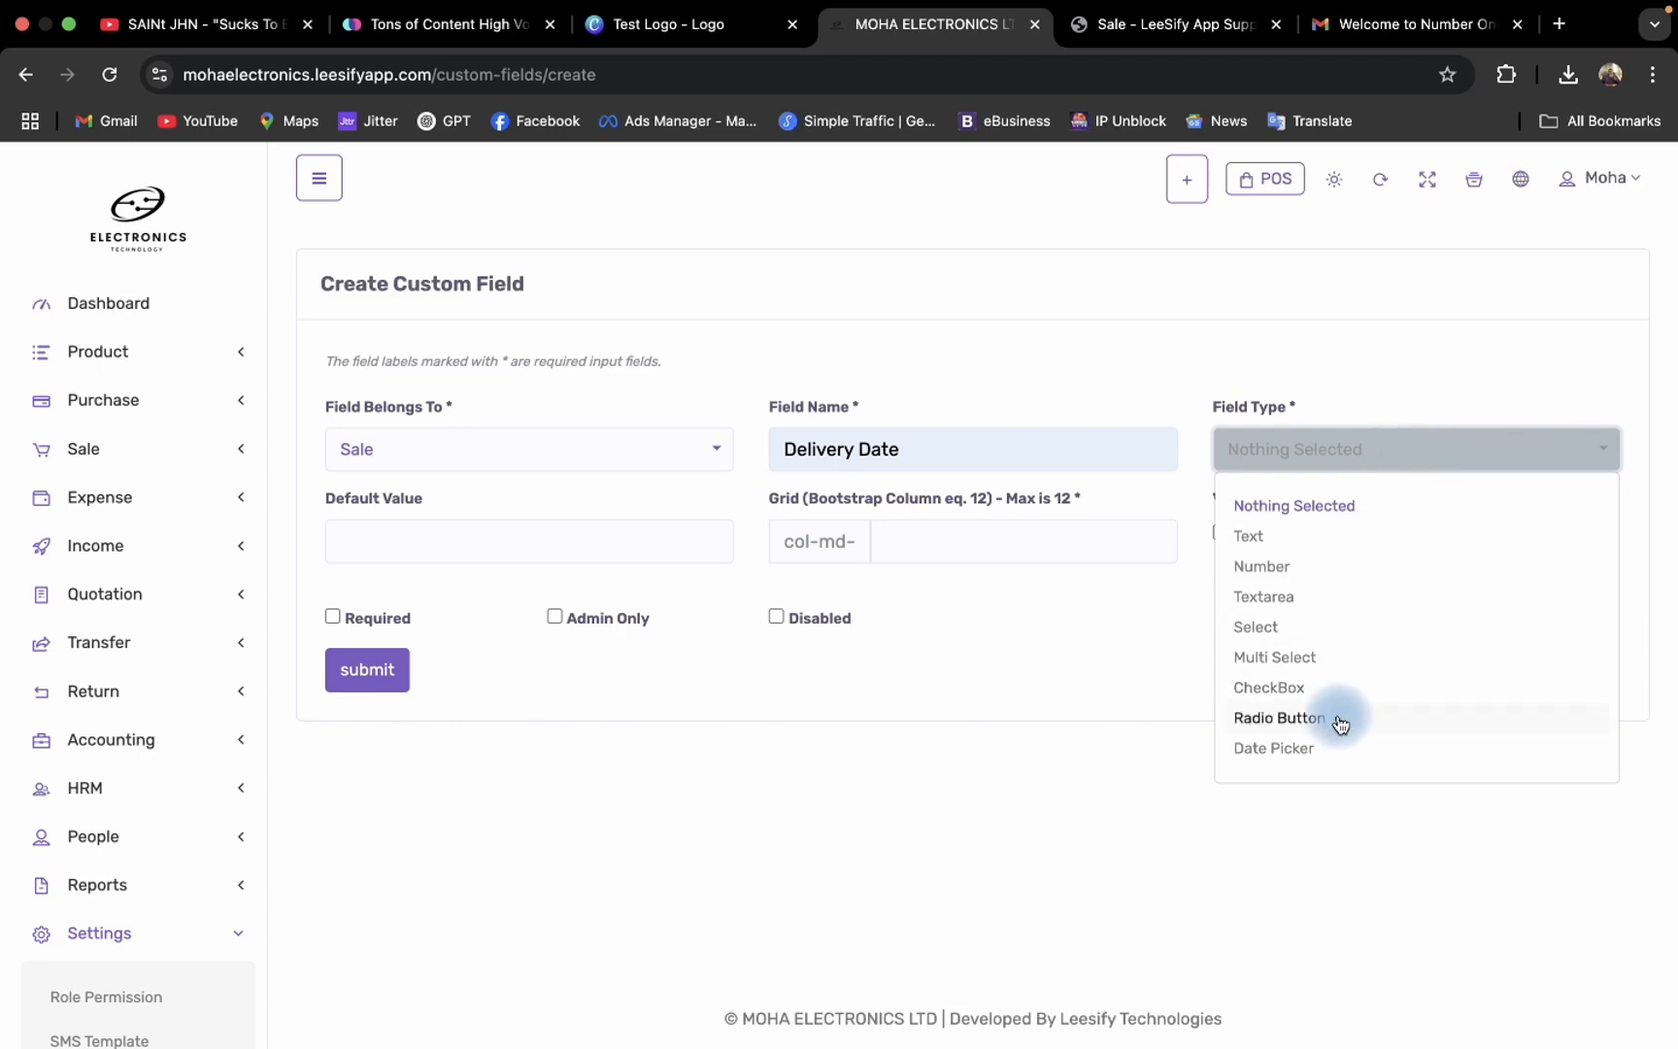
{"action": "left_click", "coordinate": [1326, 746]}
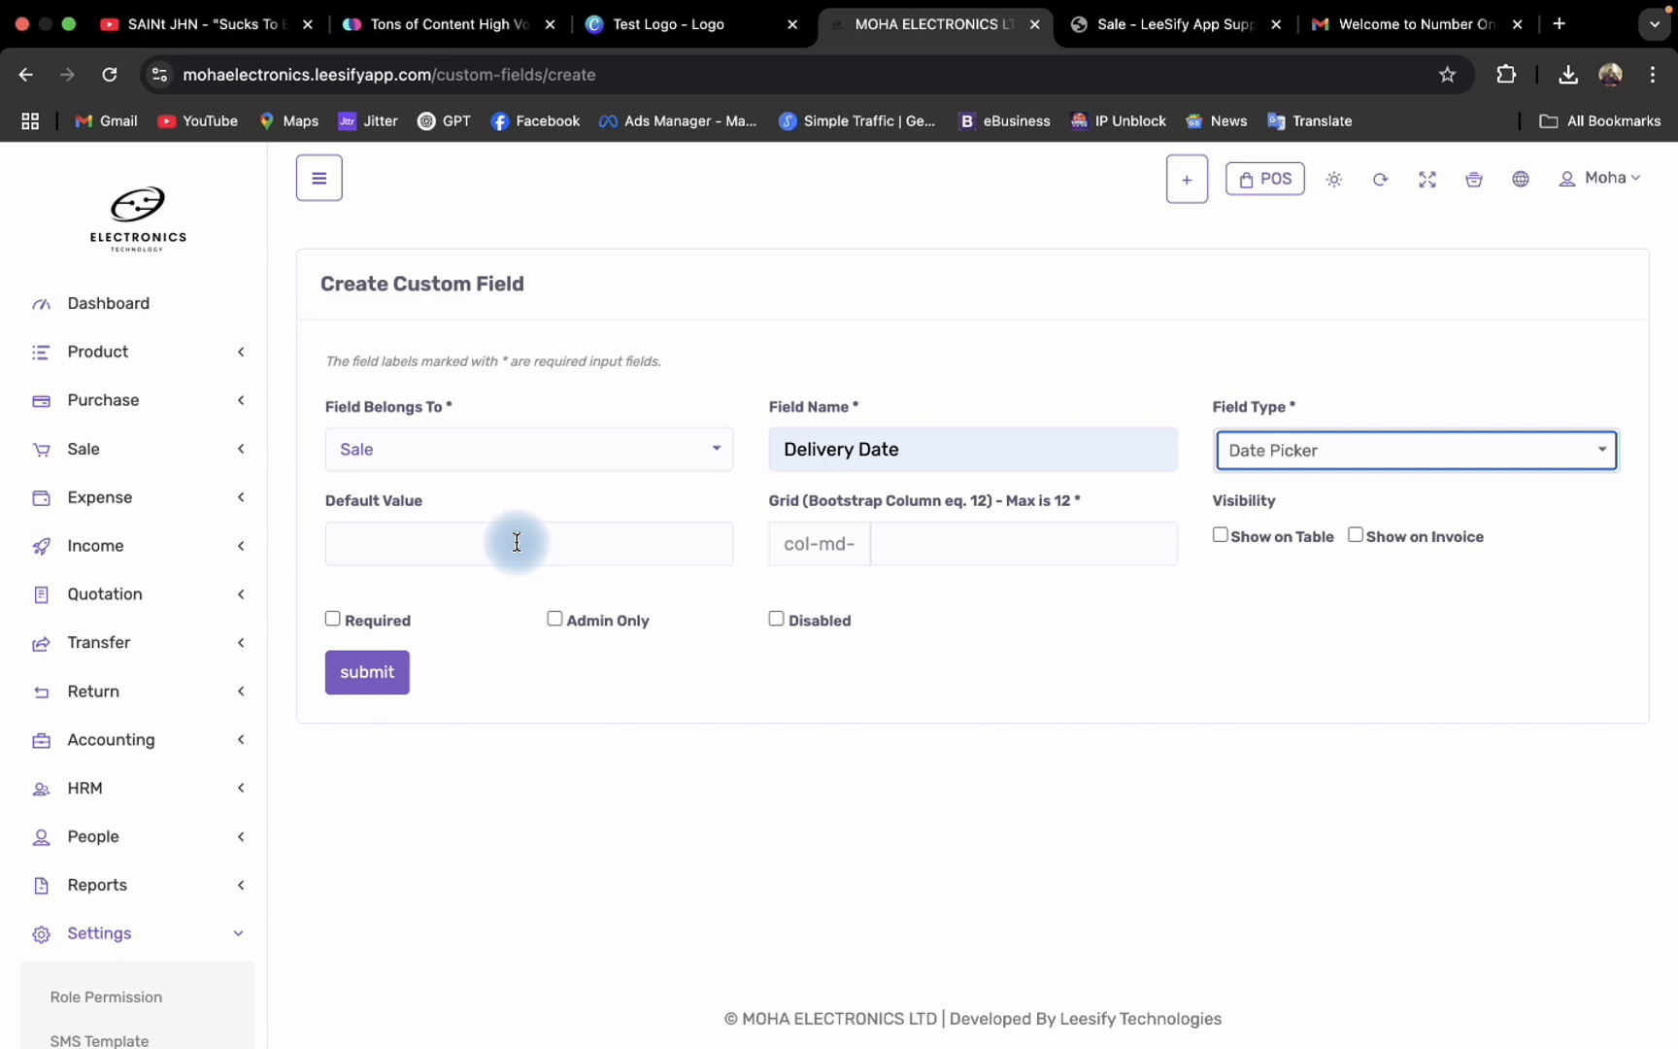
Set the field's grid value to 12, show it on table and invoice, make it required, and submit the custom field
{"action": "left_click", "coordinate": [947, 549]}
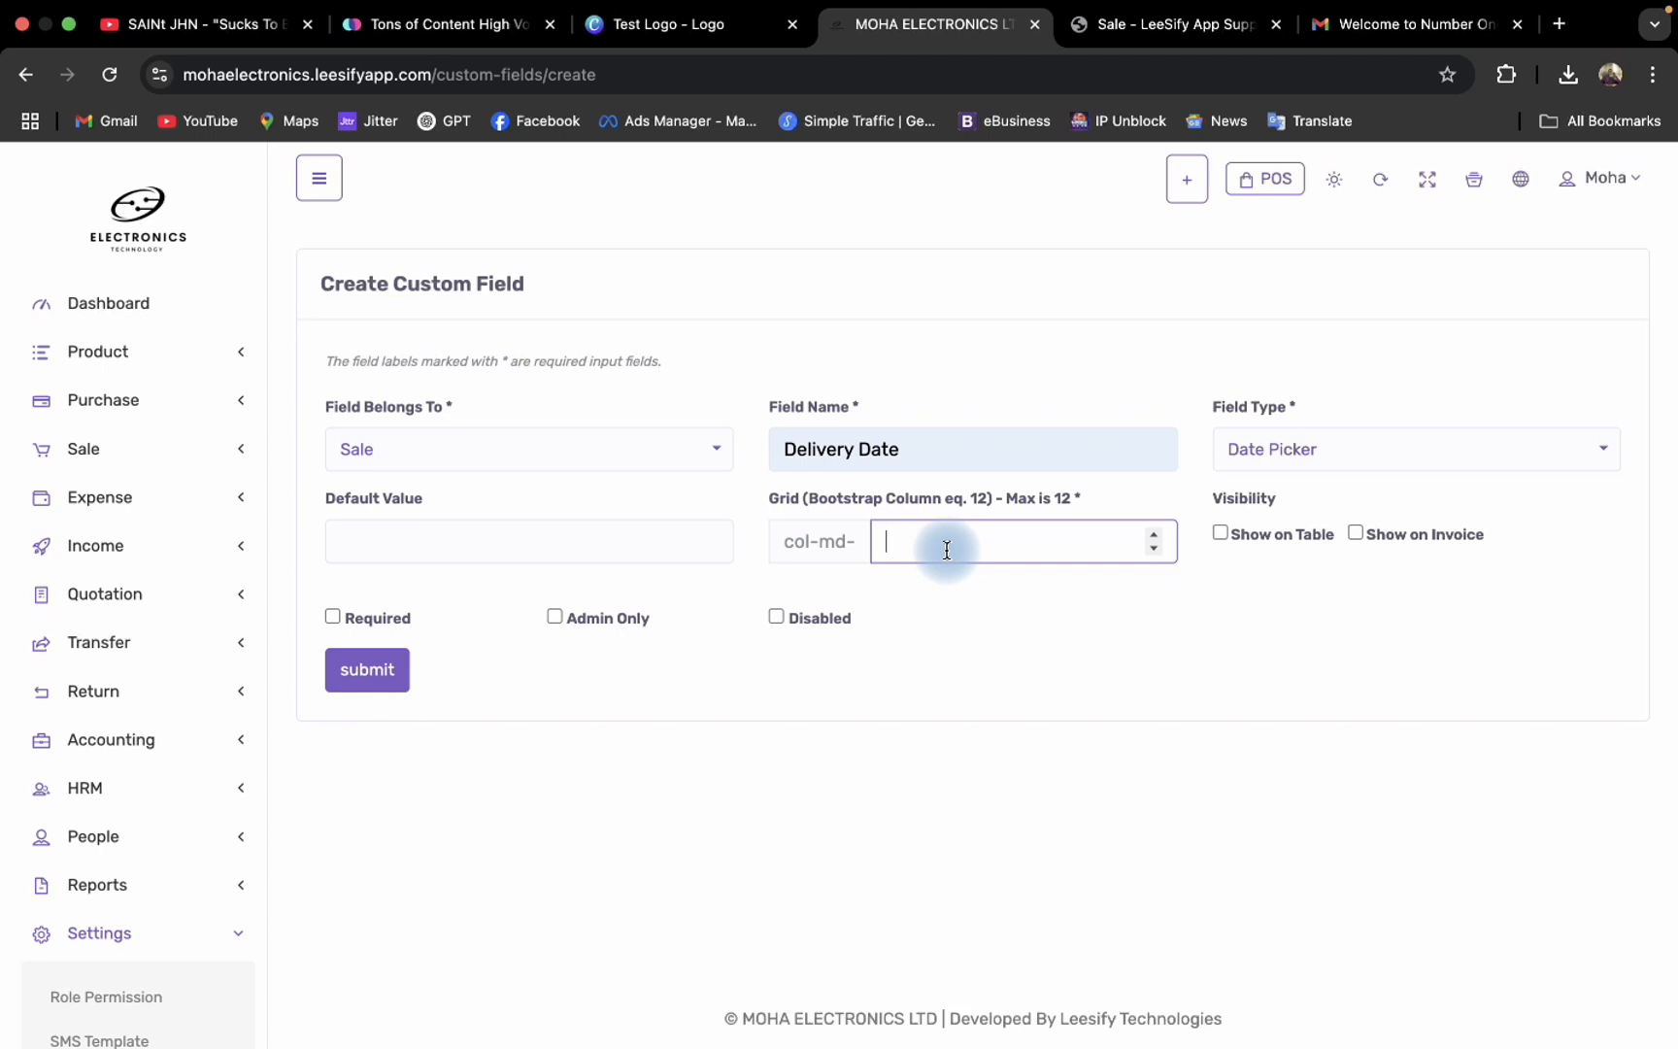
{"action": "type", "text": "12"}
{"action": "left_click", "coordinate": [1063, 619]}
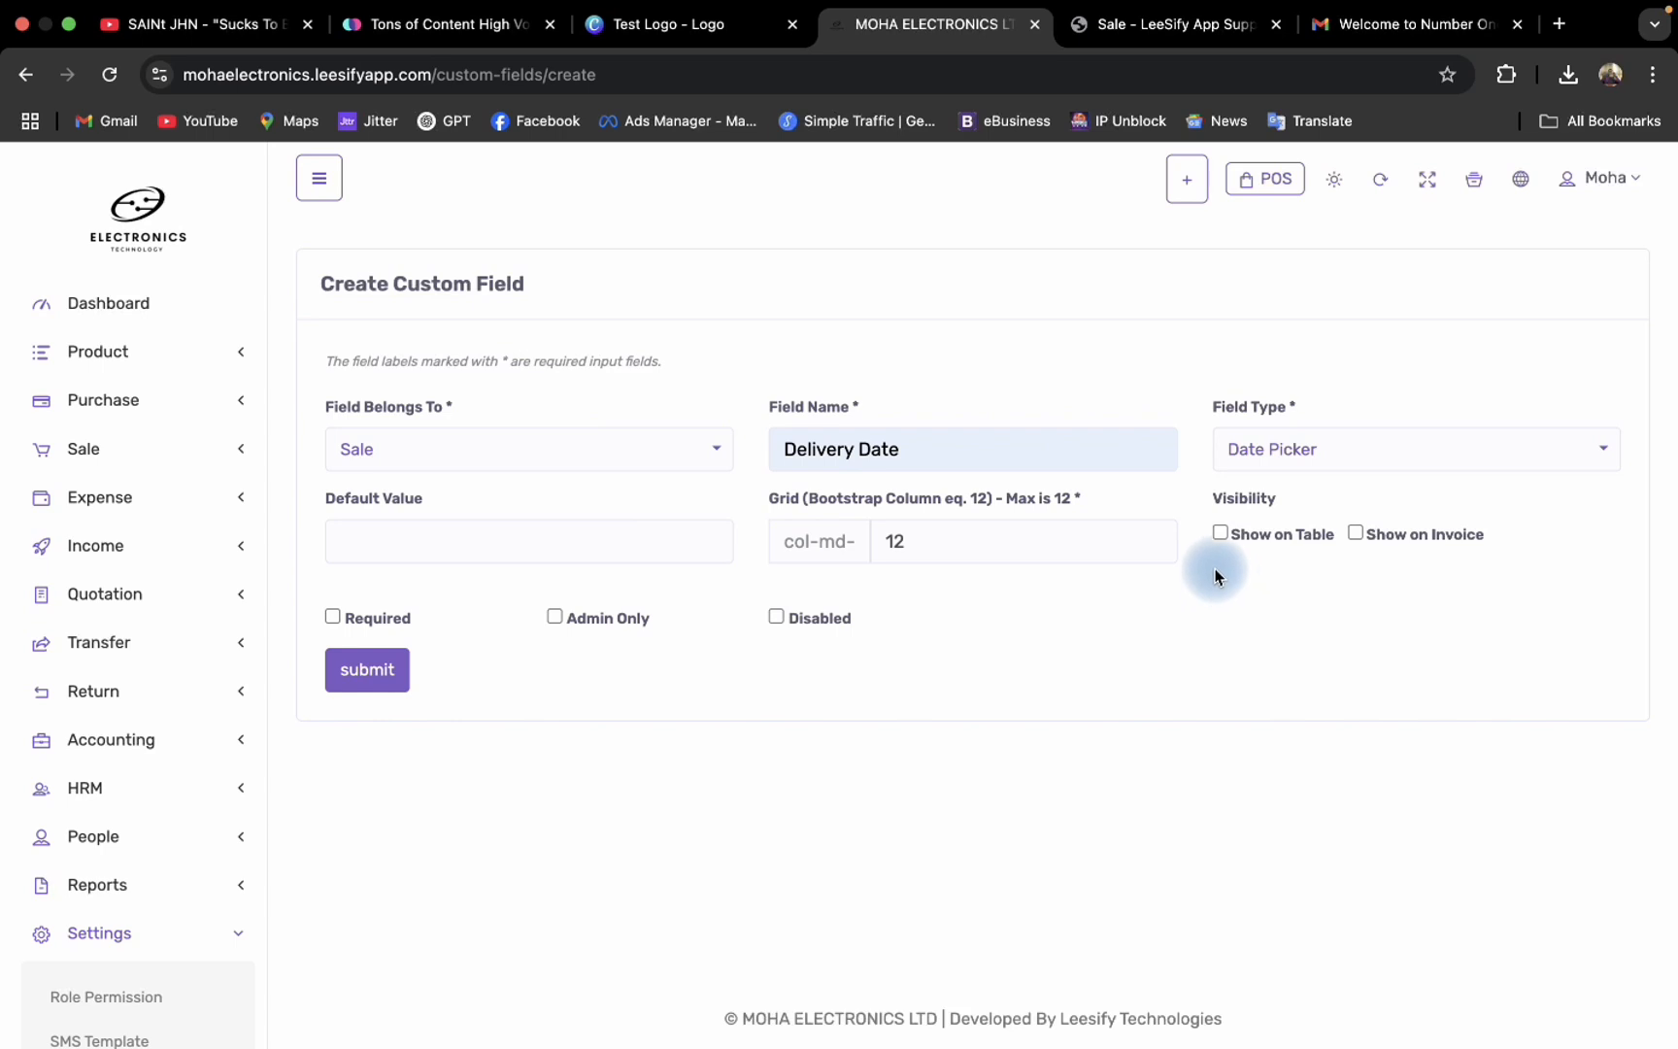
{"action": "left_click", "coordinate": [1219, 535]}
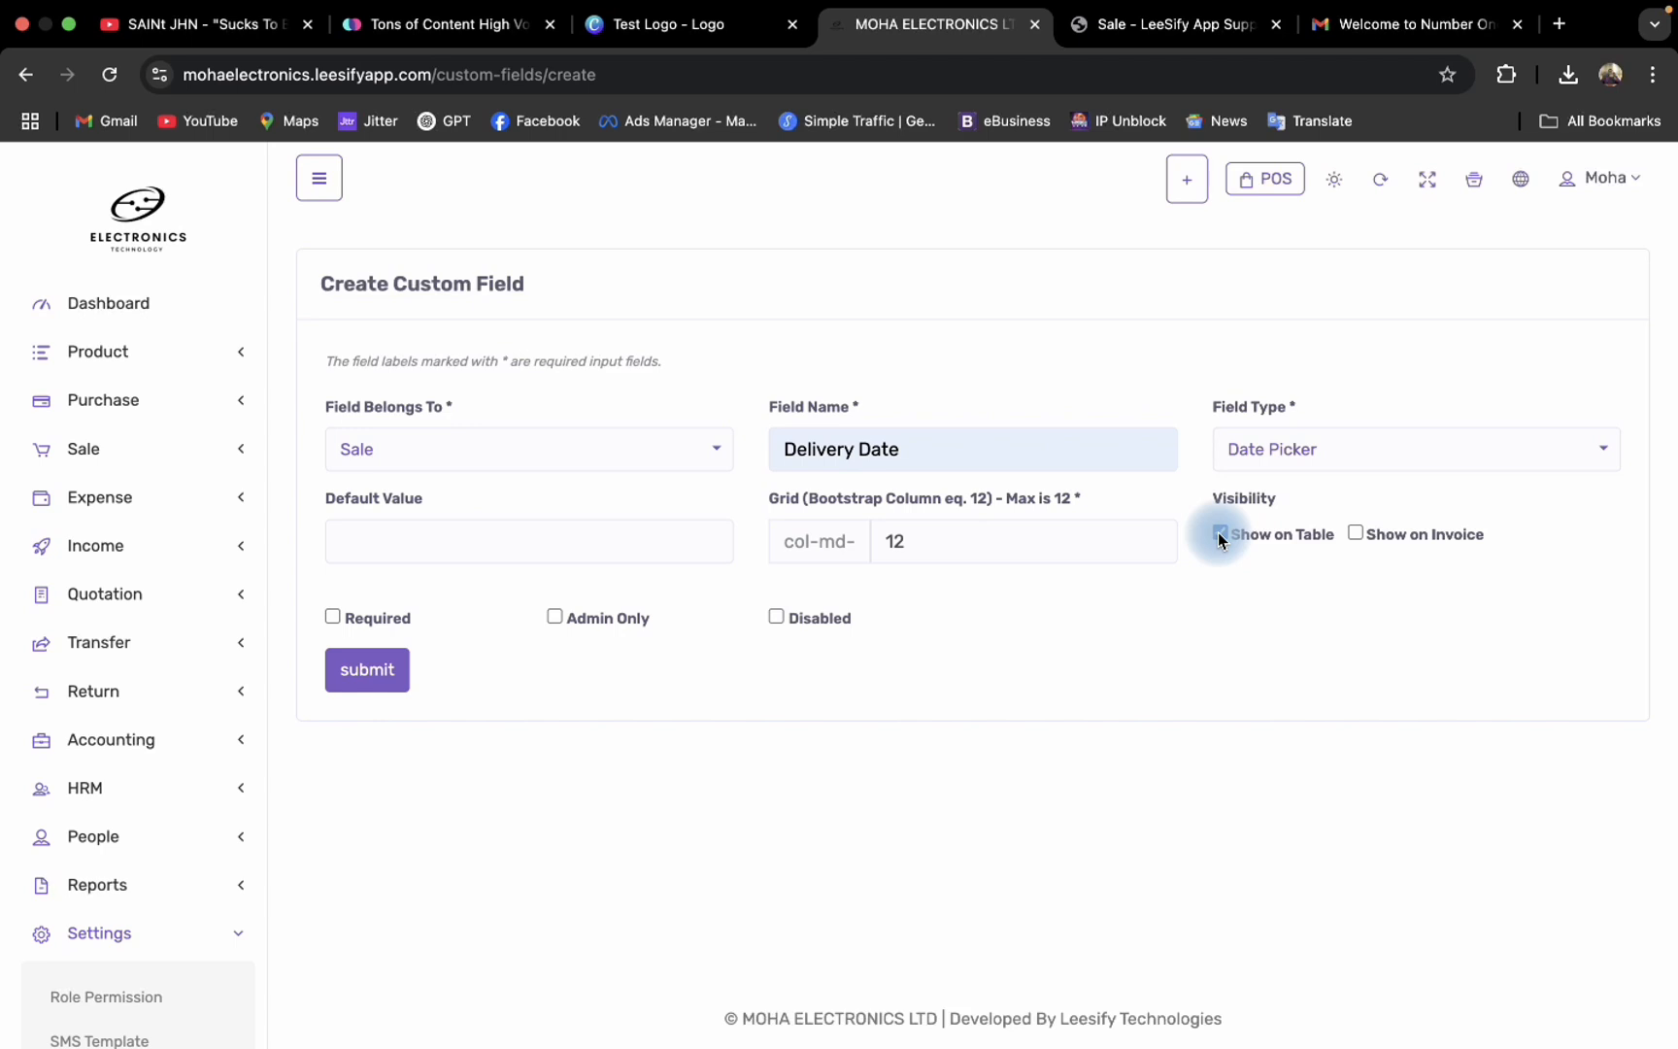
{"action": "left_click", "coordinate": [1359, 537]}
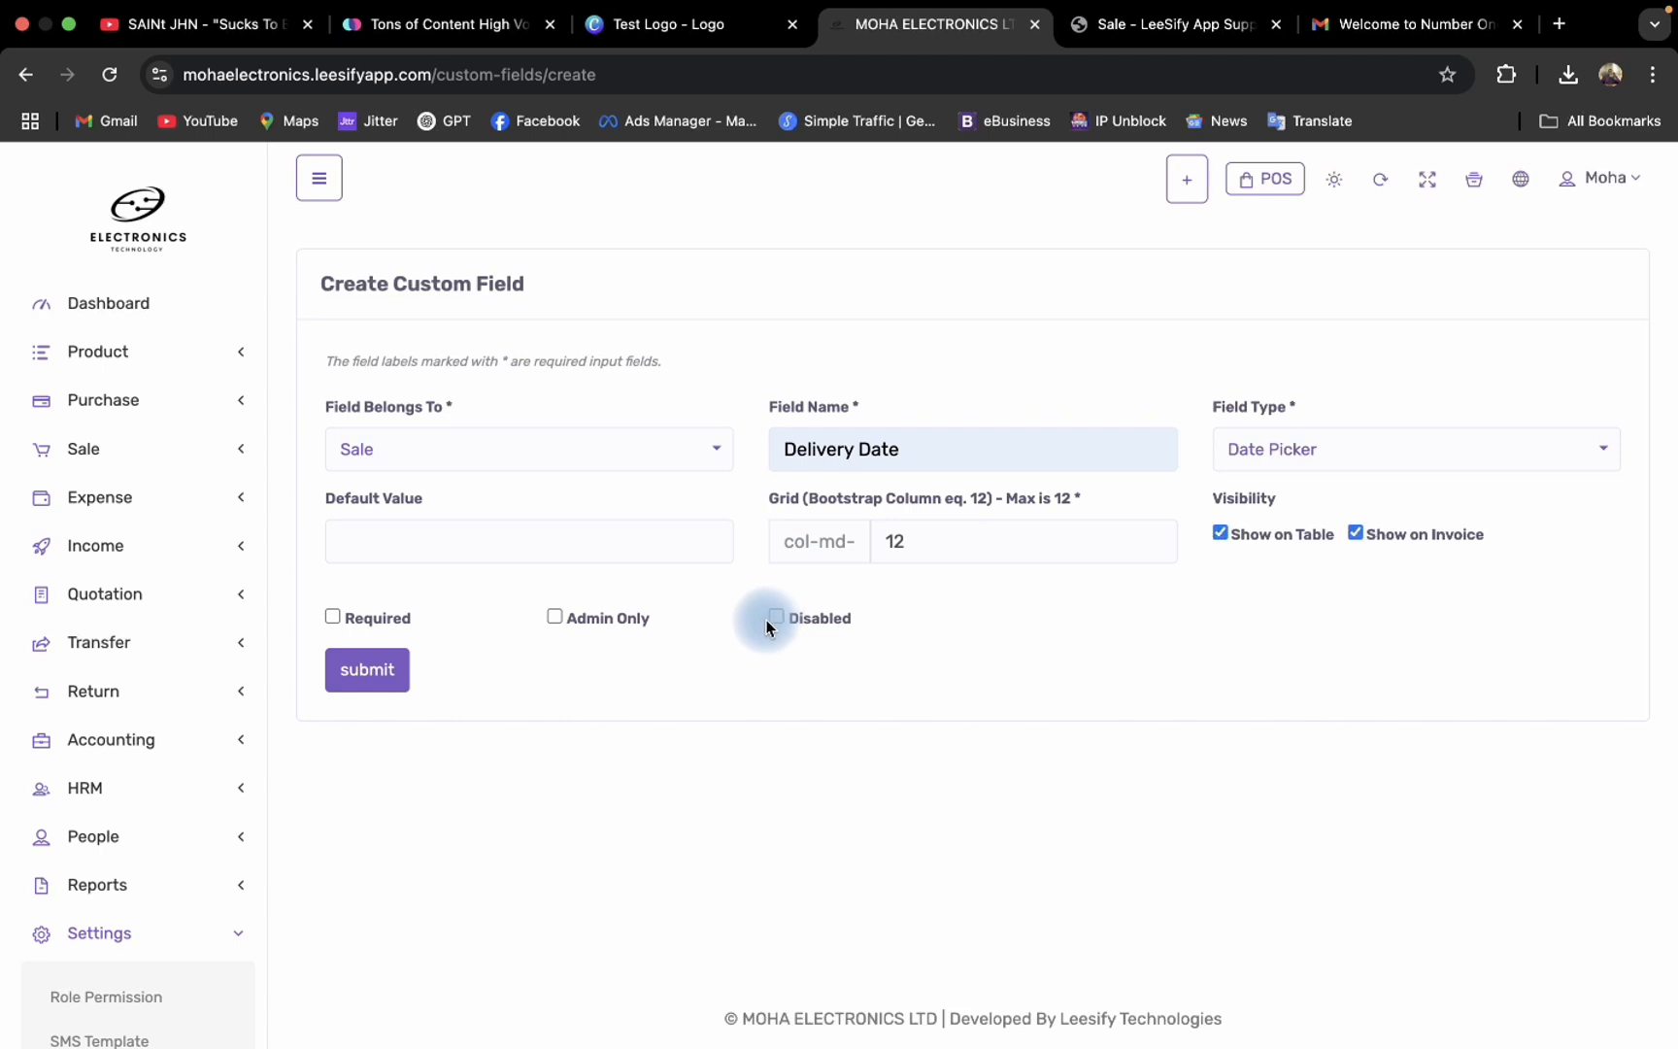
{"action": "left_click", "coordinate": [333, 617]}
{"action": "left_click", "coordinate": [381, 687]}
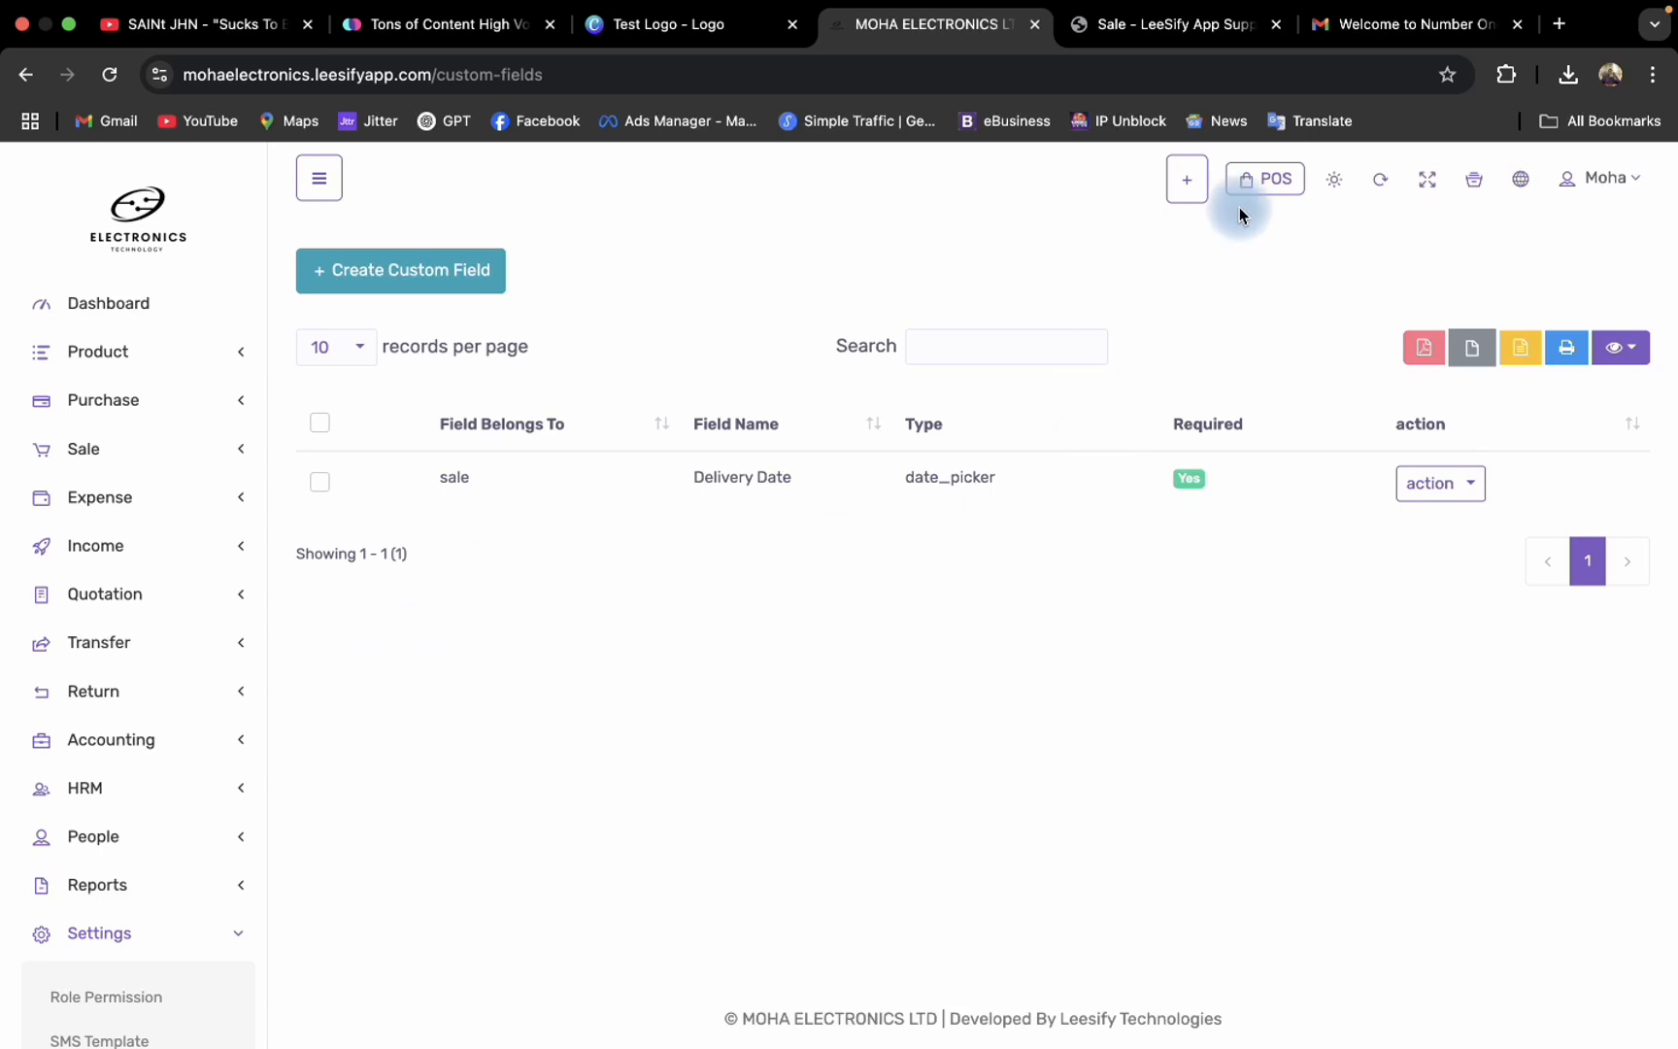
{"action": "left_click", "coordinate": [1261, 185]}
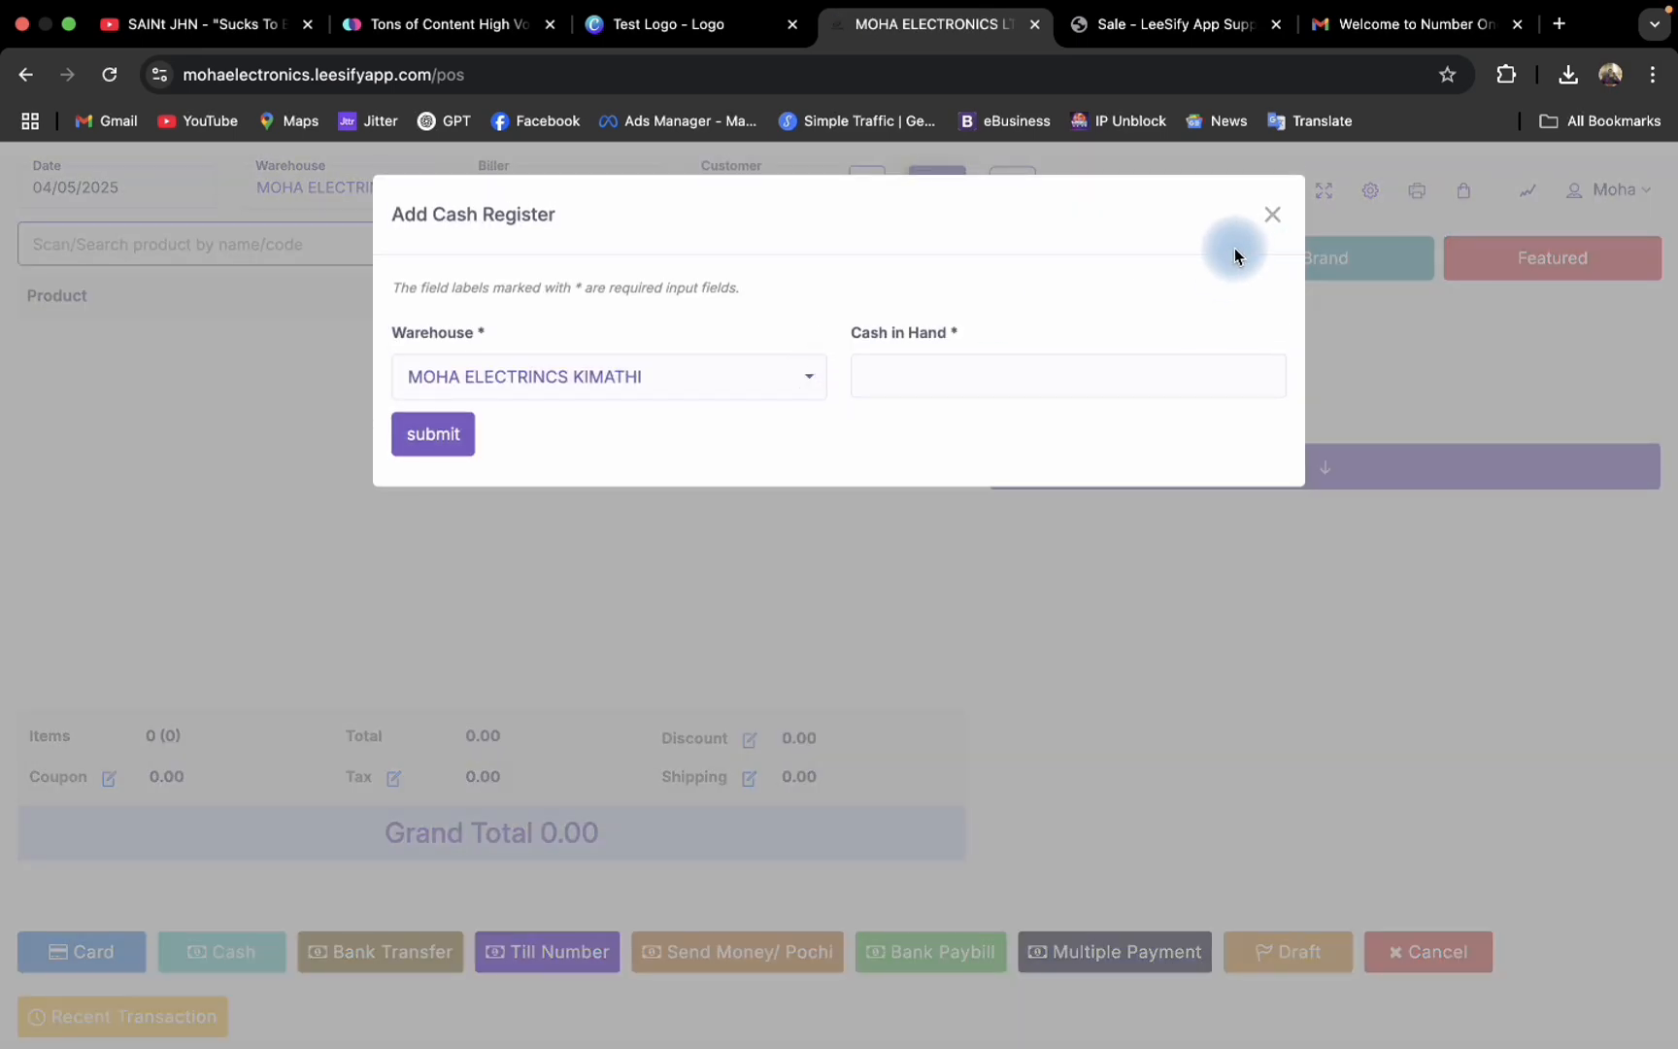
{"action": "left_click", "coordinate": [1271, 214]}
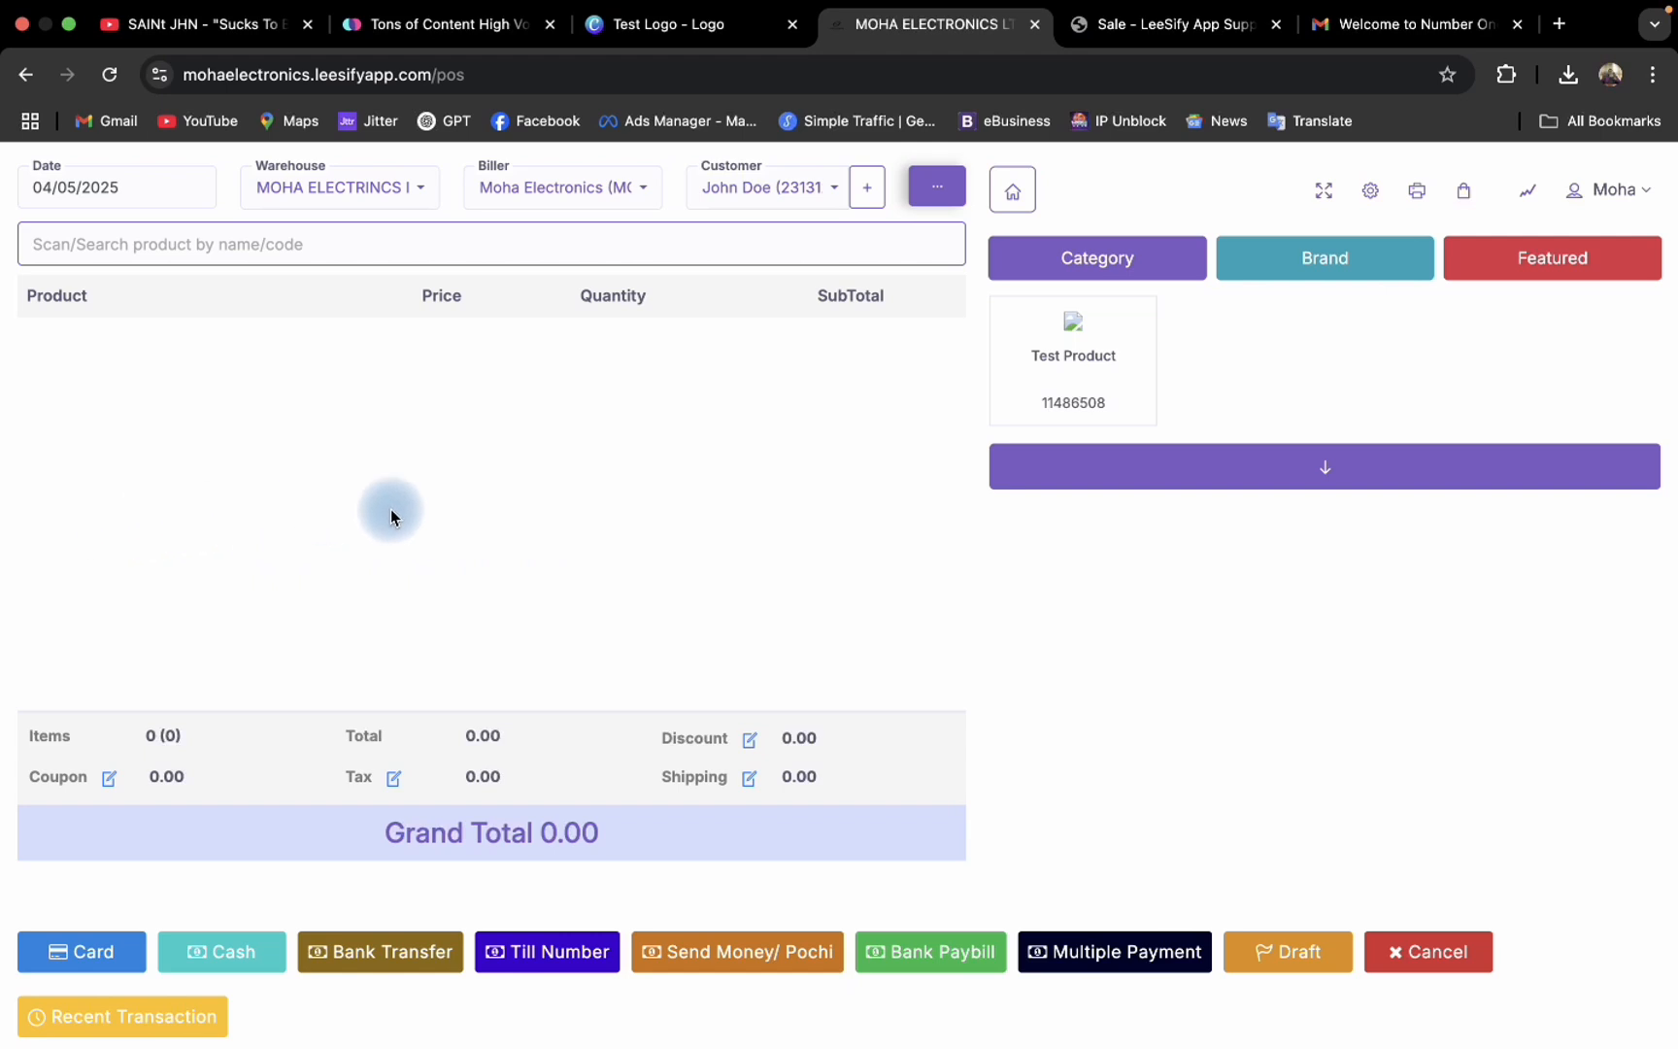
{"action": "left_click", "coordinate": [1017, 194]}
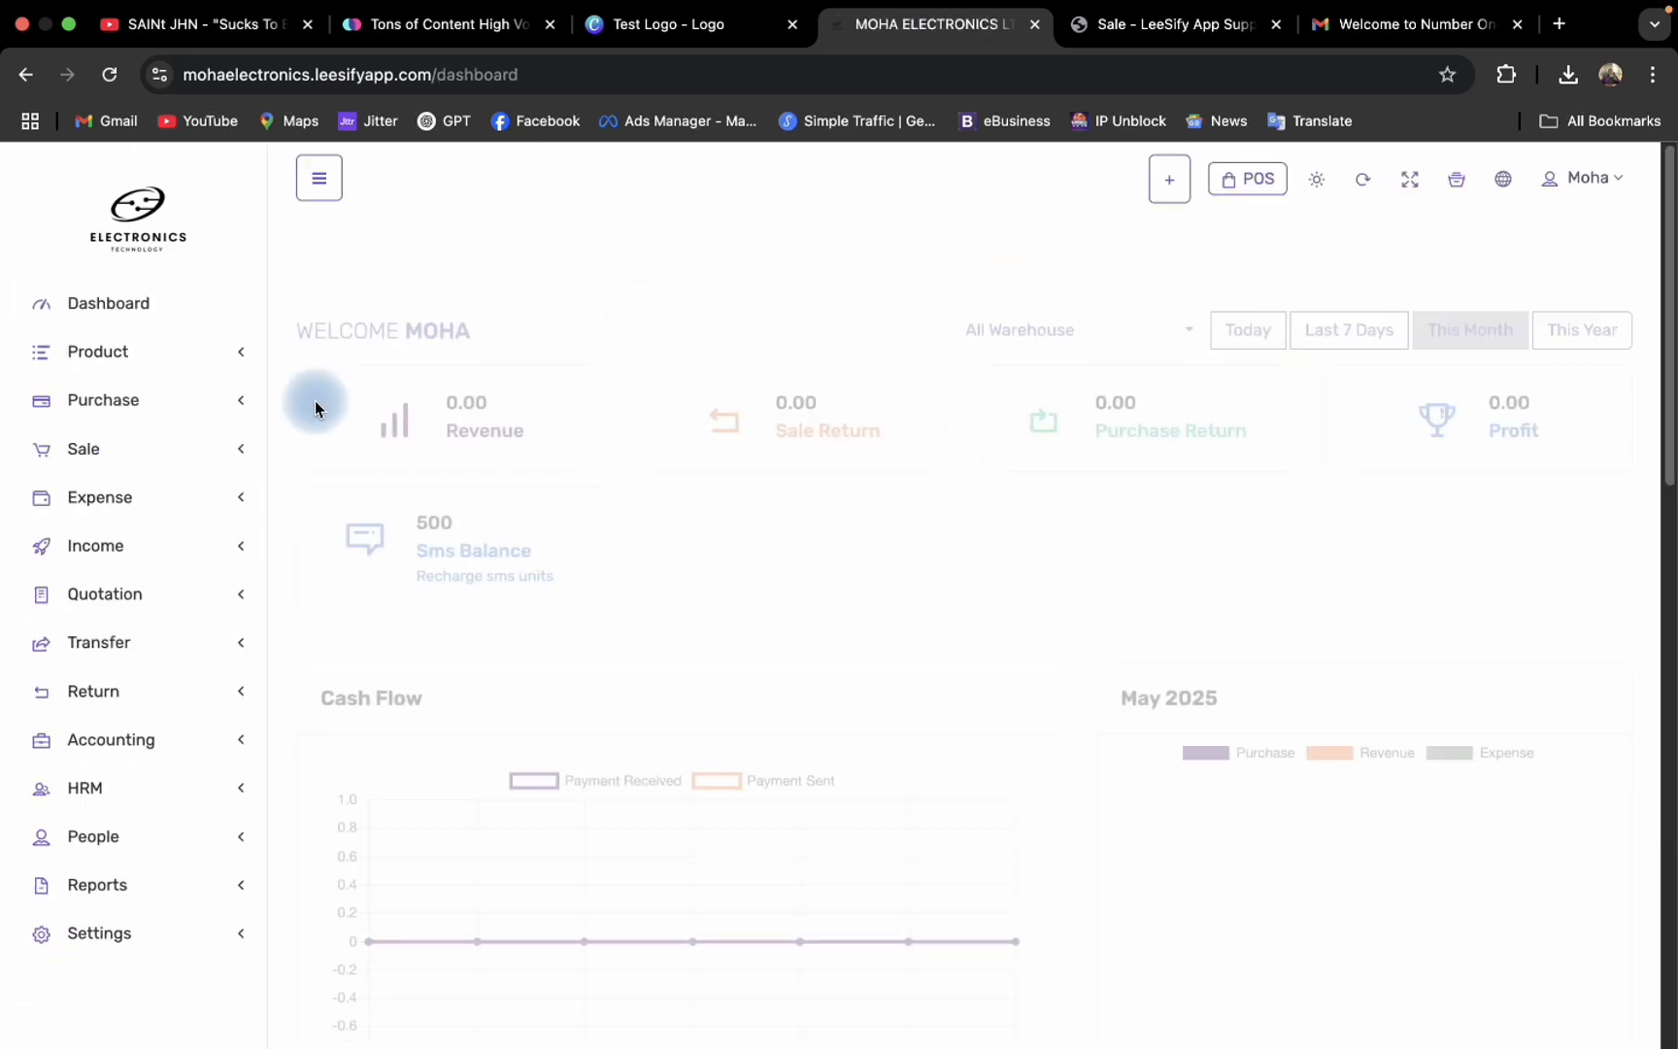
Start adding a new sale and set its date to 04-05-2025
{"action": "left_click", "coordinate": [147, 474]}
{"action": "left_click", "coordinate": [89, 604]}
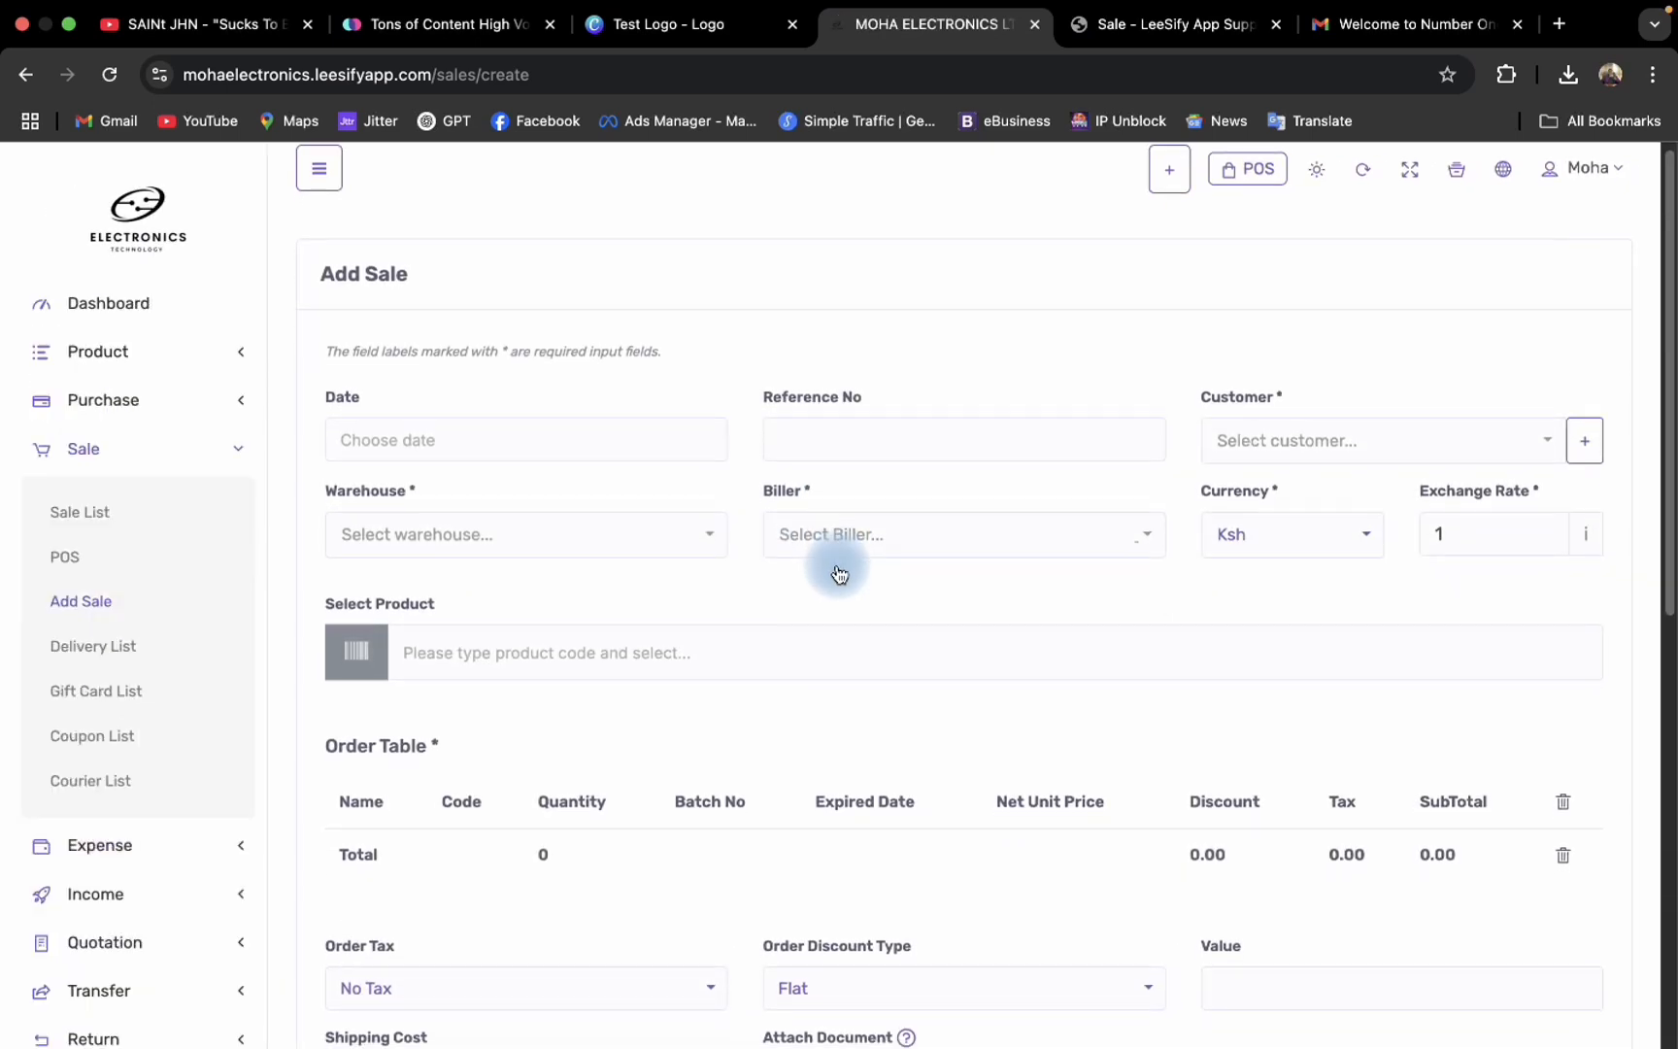
{"action": "scroll", "coordinate": [839, 573], "scroll_direction": "down", "scroll_amount": 5}
{"action": "scroll", "coordinate": [831, 561], "scroll_direction": "up", "scroll_amount": 5}
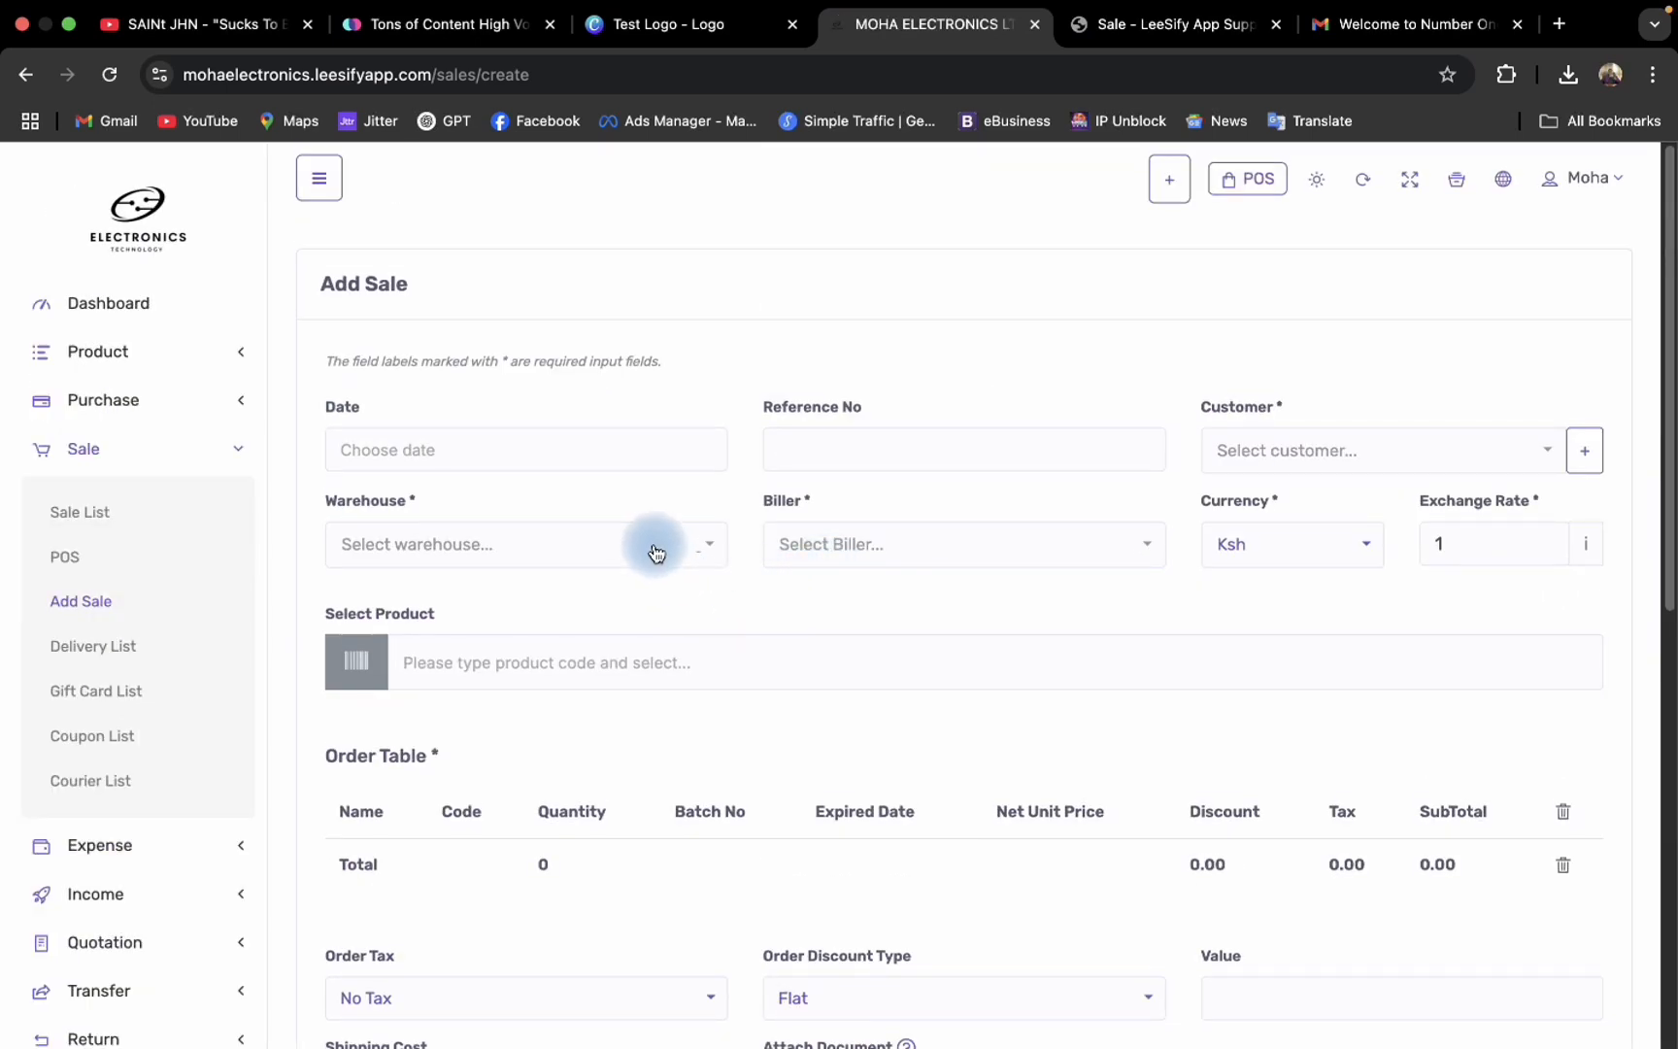
{"action": "left_click", "coordinate": [543, 454]}
{"action": "left_click", "coordinate": [359, 271]}
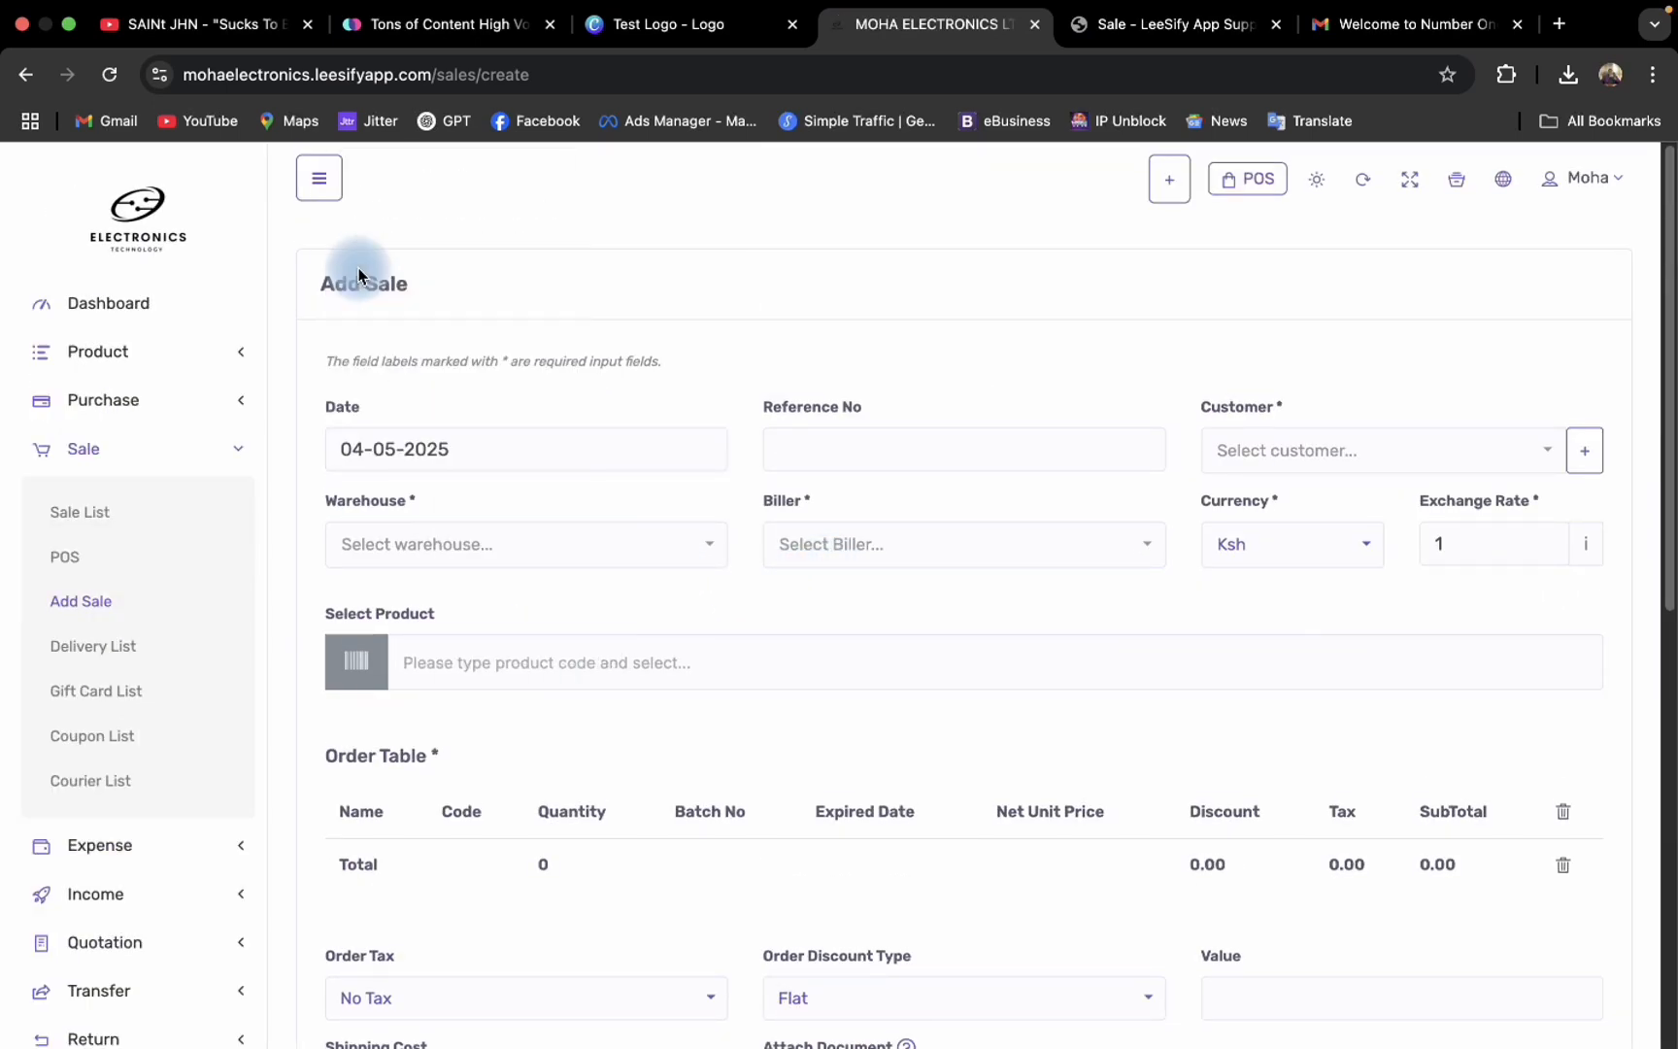
Add a new customer in the General group for the sale, entering the customer's name, phone number, address and city
{"action": "left_click", "coordinate": [1297, 450]}
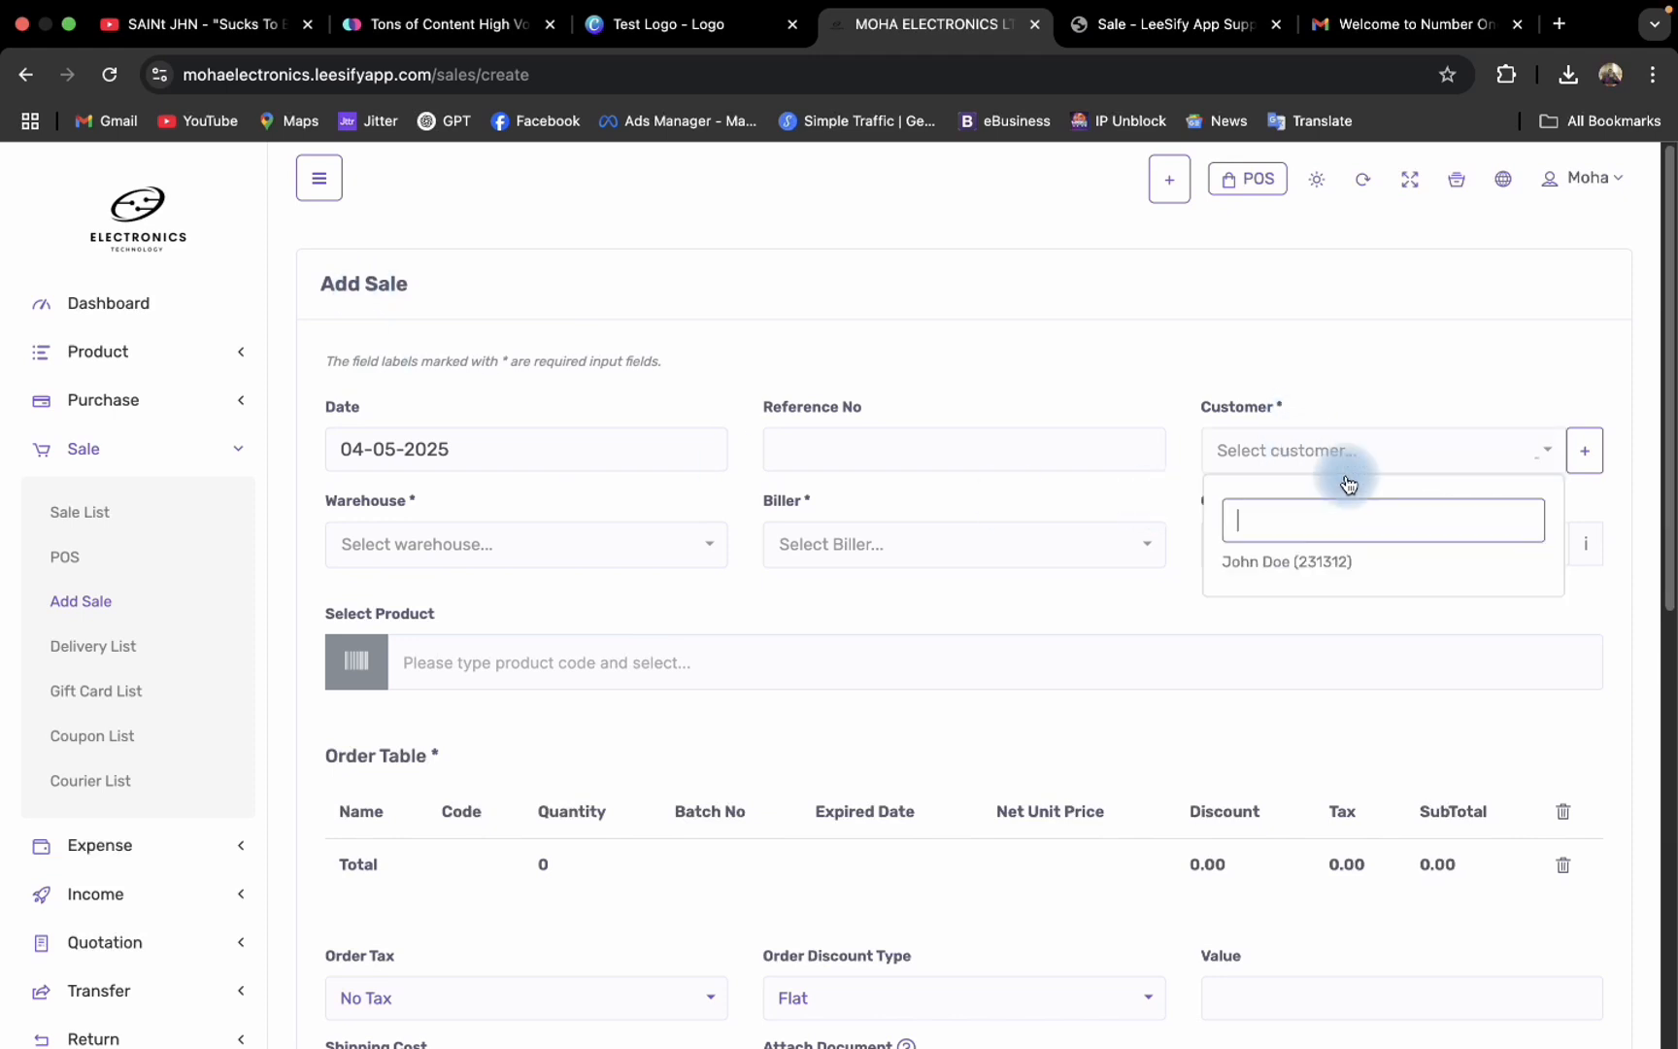
{"action": "left_click", "coordinate": [1583, 452]}
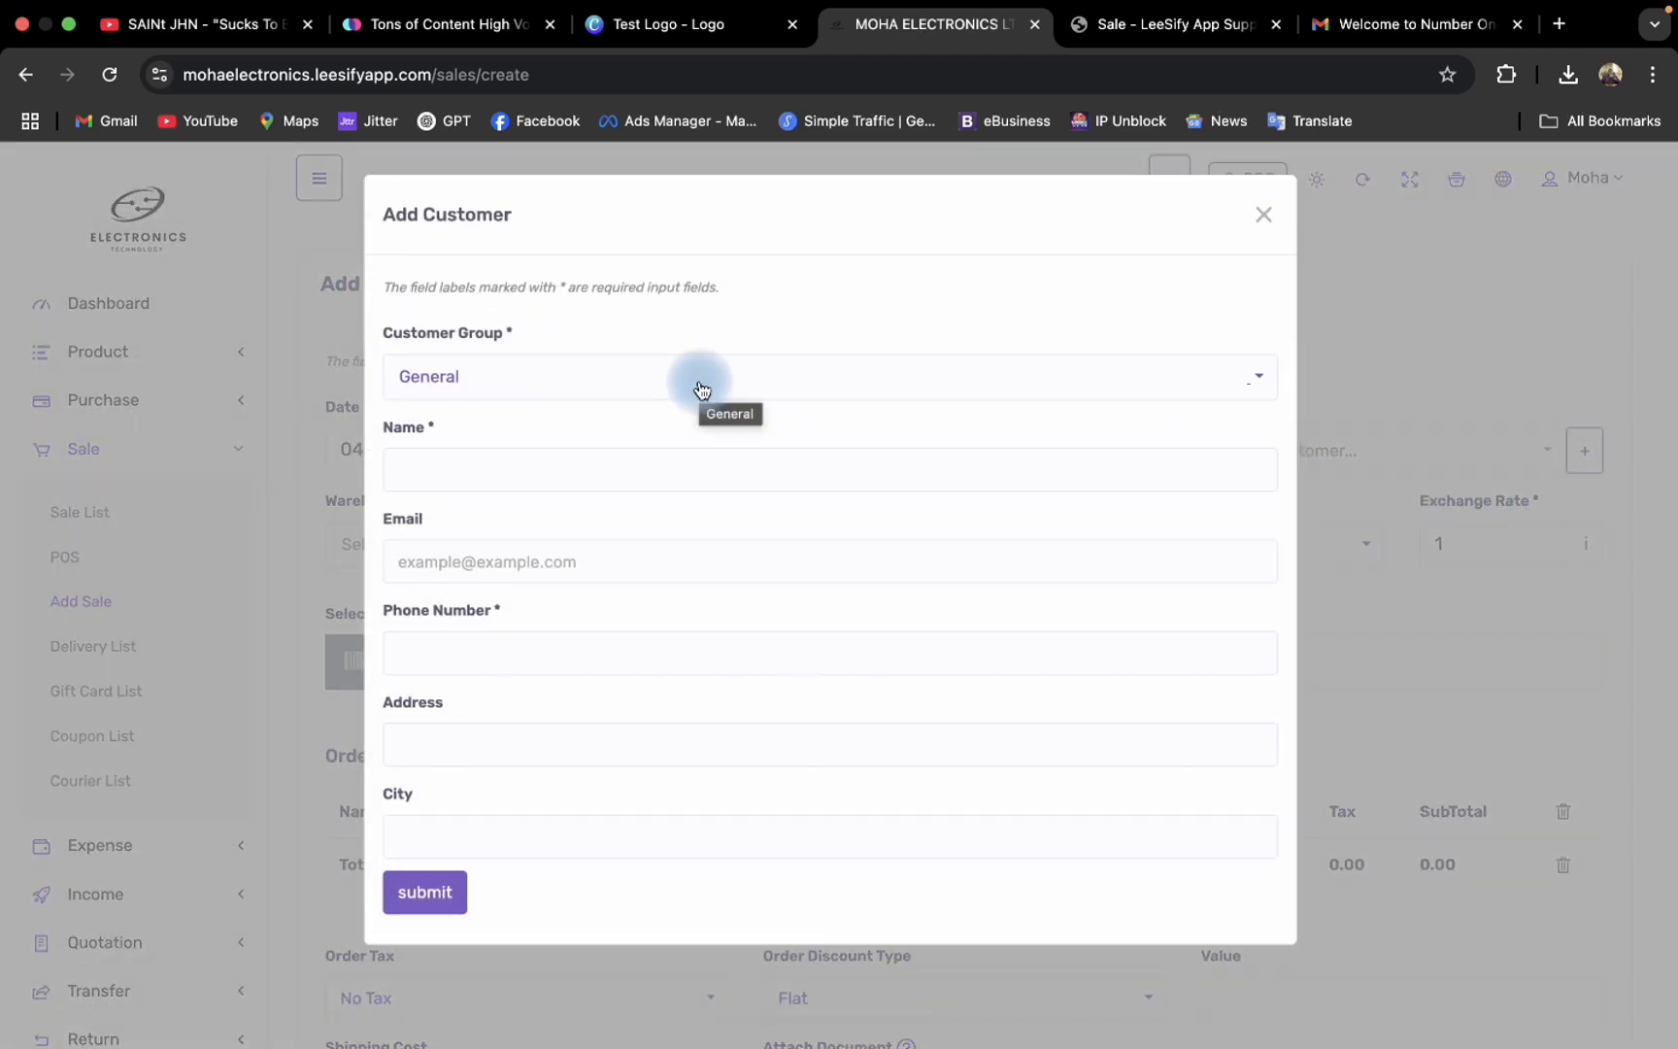
{"action": "left_click", "coordinate": [578, 455]}
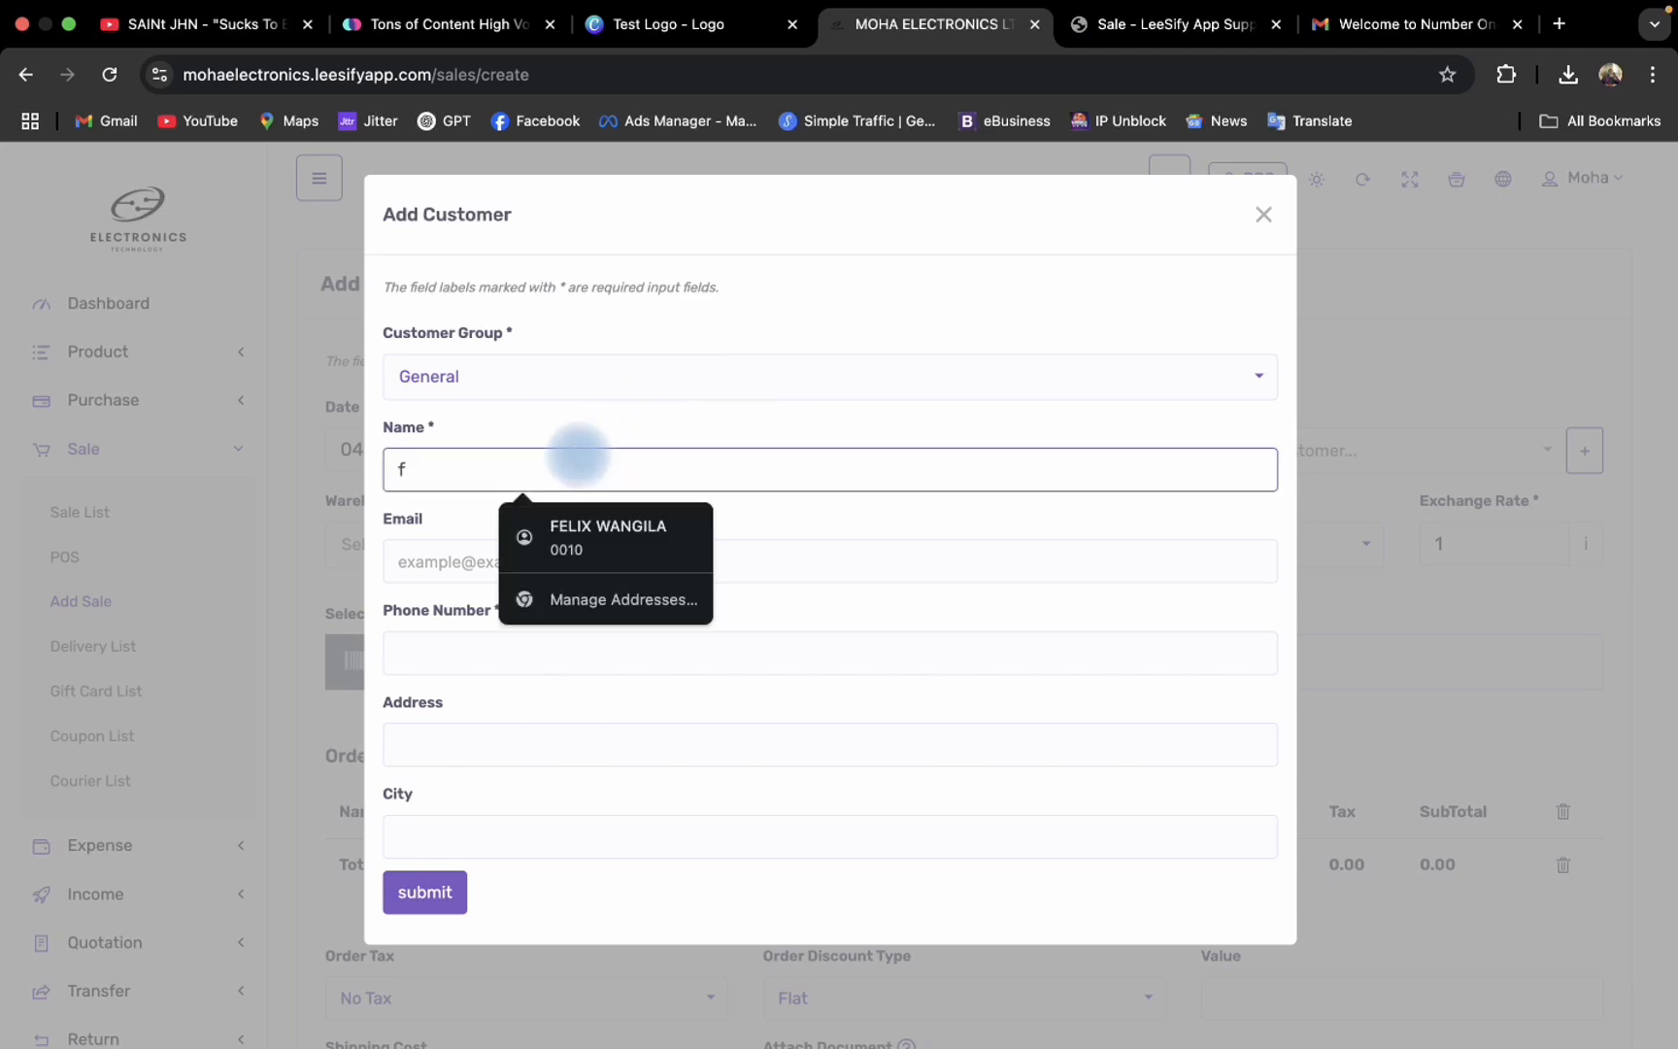
{"action": "key", "text": "BackSpace"}
{"action": "type", "text": "Fe"}
{"action": "left_click", "coordinate": [493, 651]}
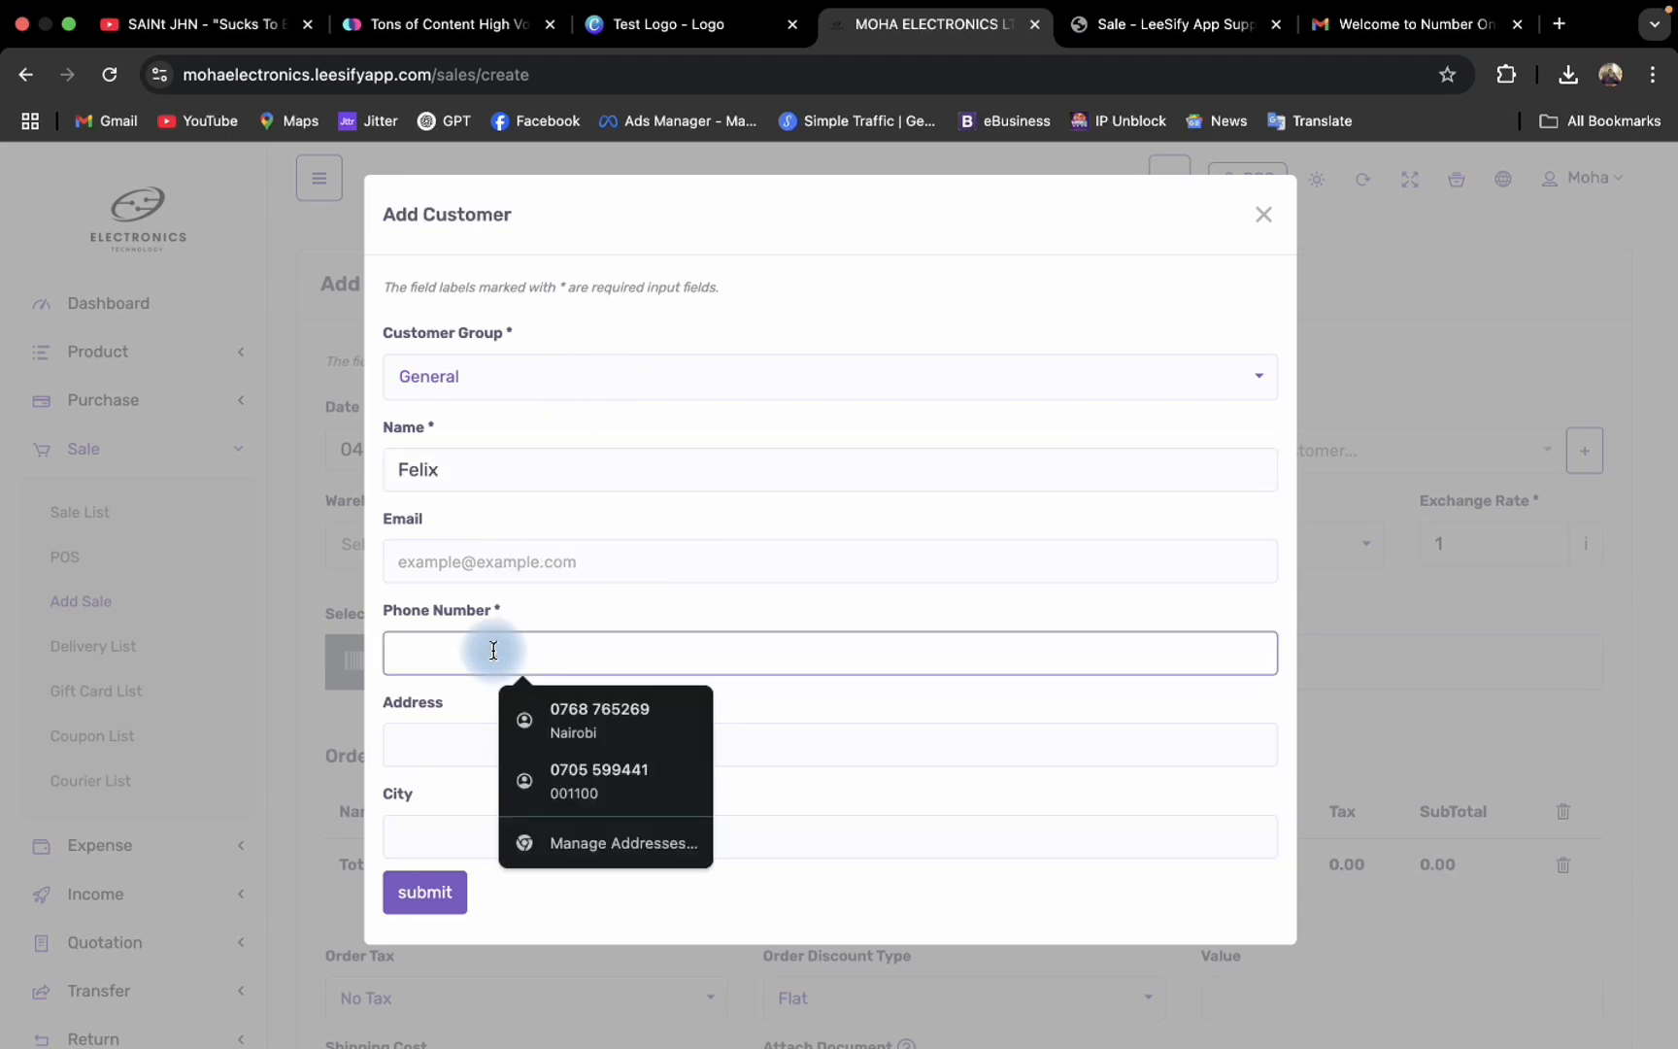
{"action": "left_click", "coordinate": [606, 723]}
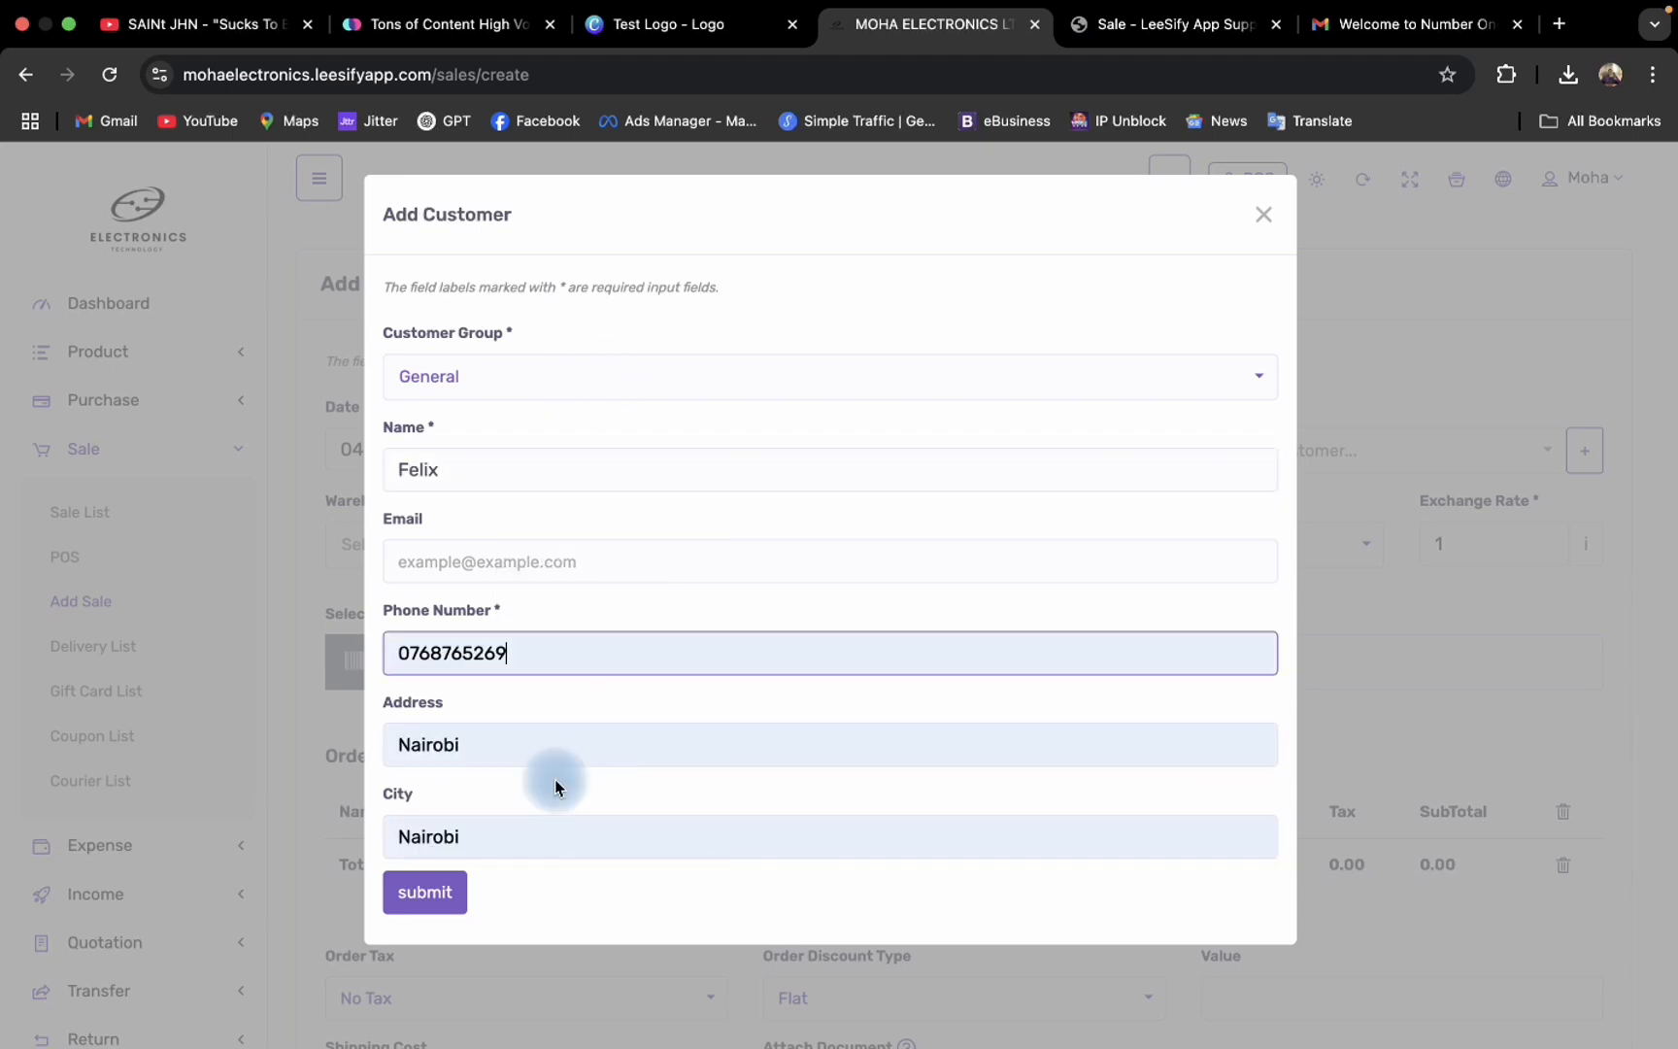
{"action": "left_click", "coordinate": [443, 904]}
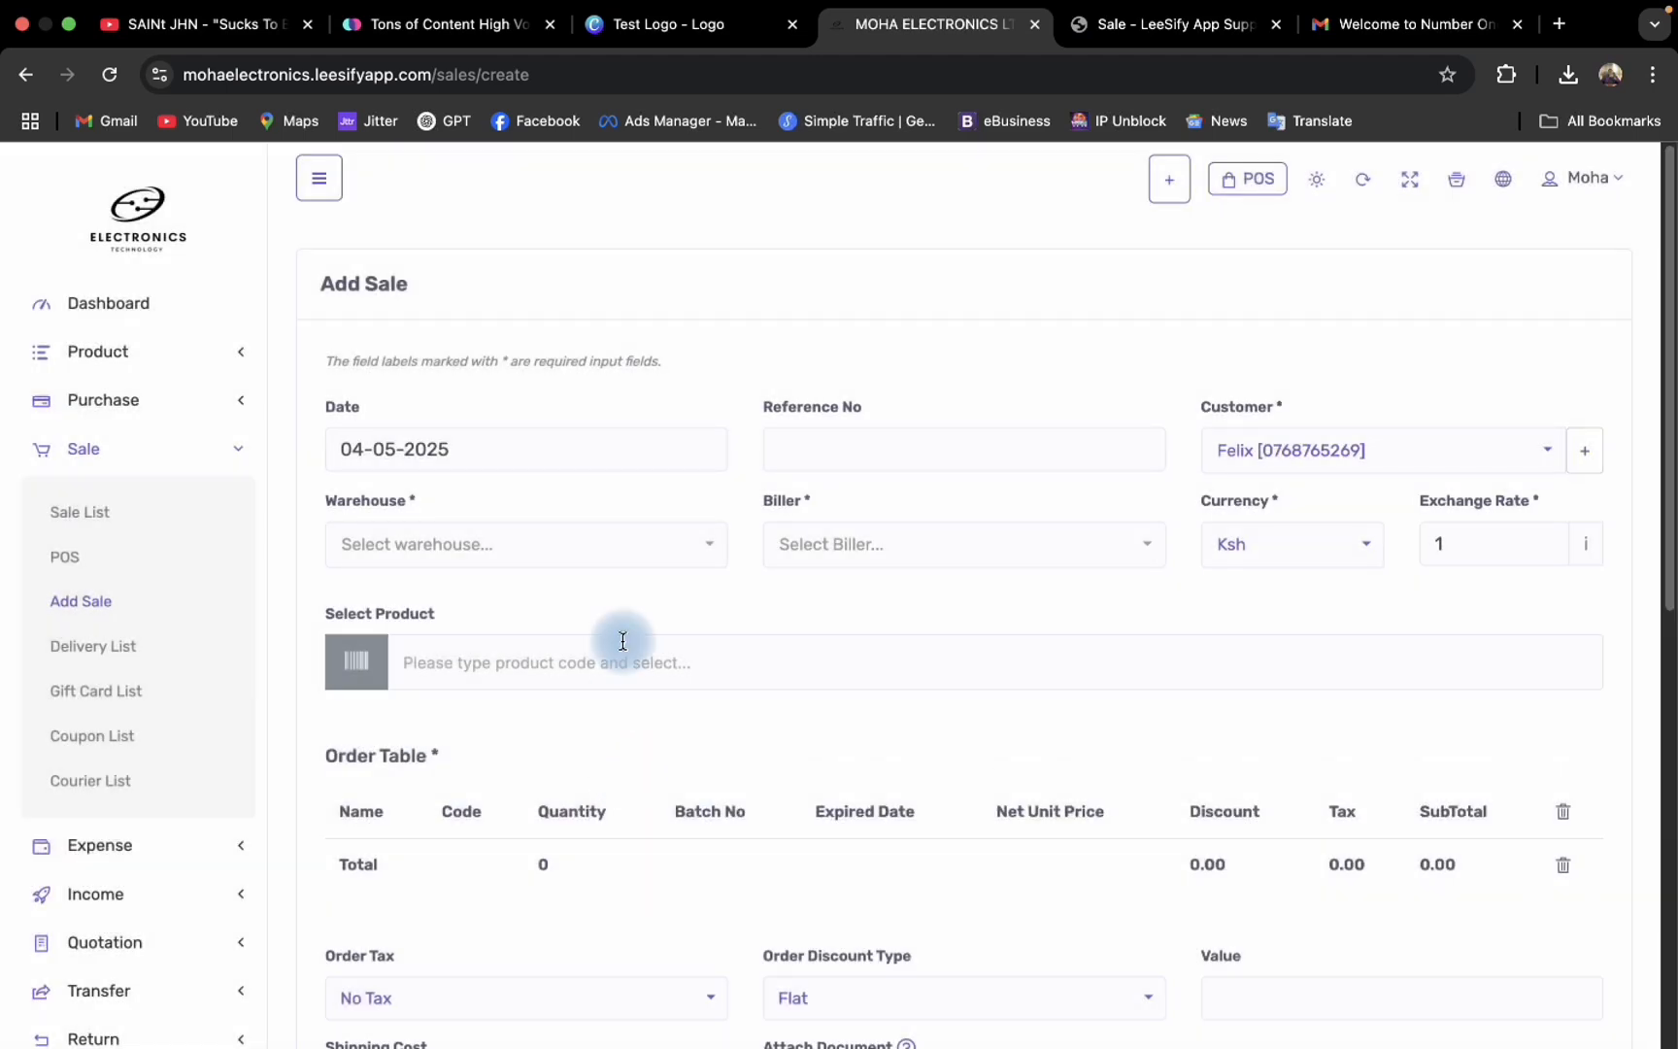
Choose Moha Electronics (MOHA ELECTRONICS LTD) as biller and MOHA ELECTRINCS KIMATHI as warehouse, dismissing the cash register form
{"action": "left_click", "coordinate": [889, 547]}
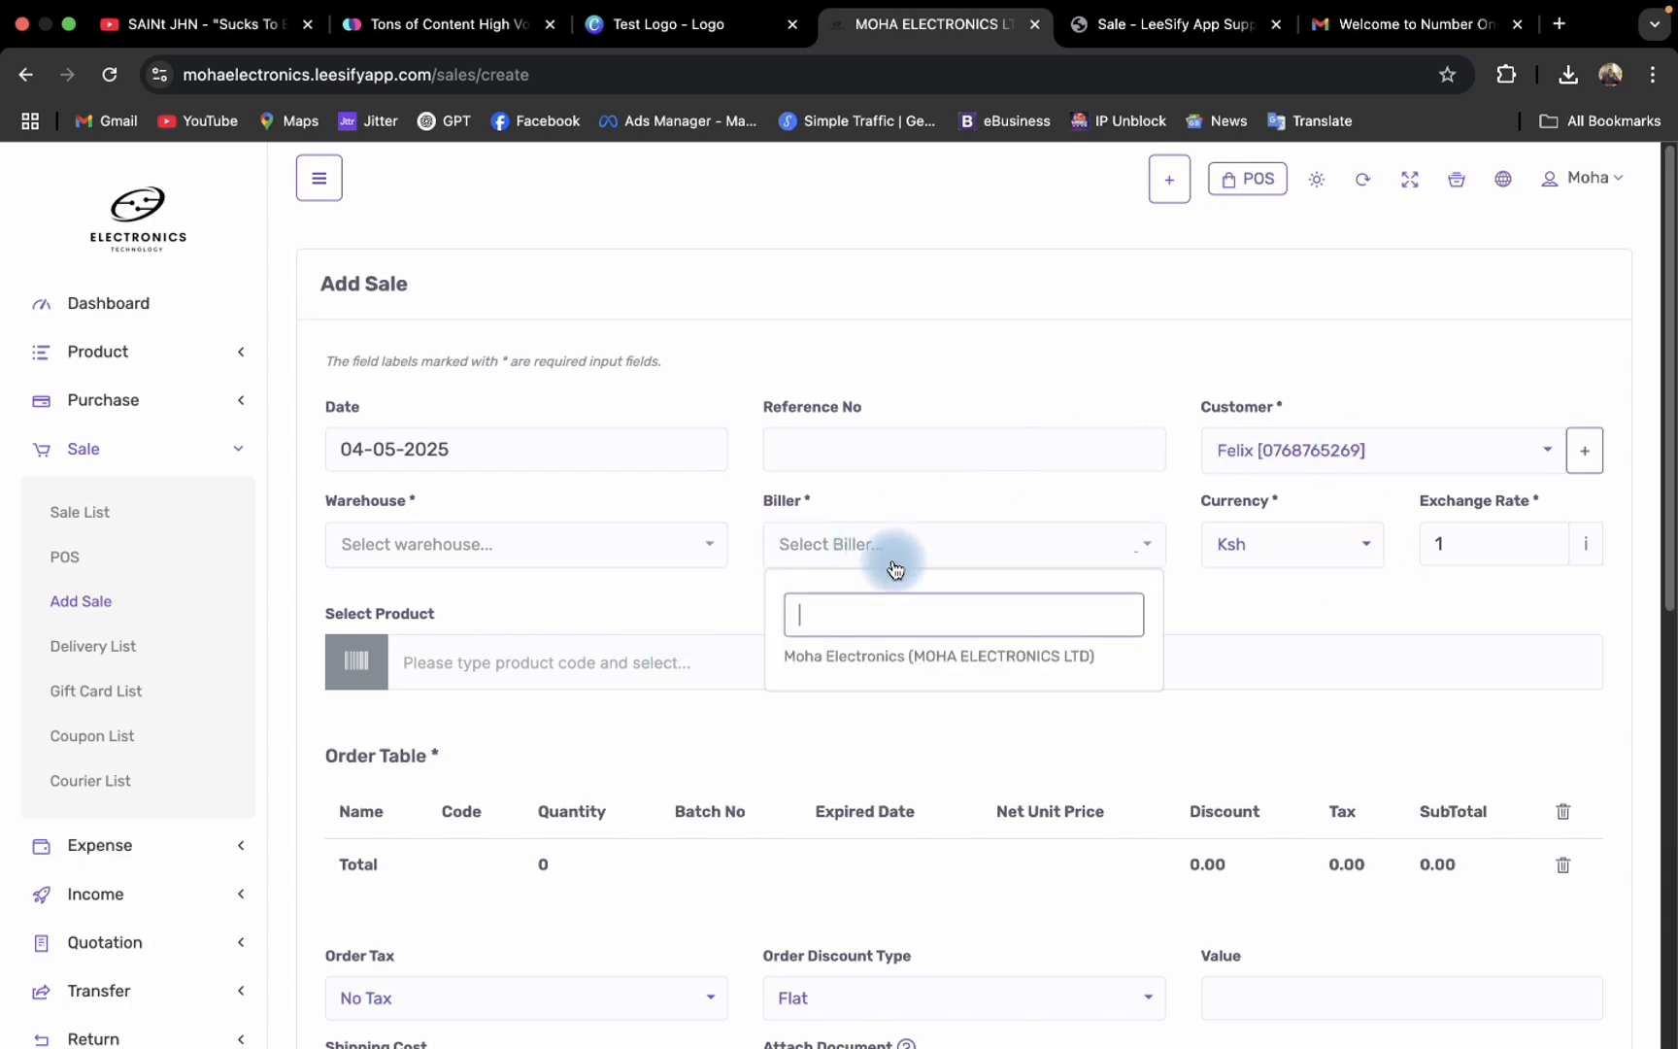
{"action": "left_click", "coordinate": [869, 658]}
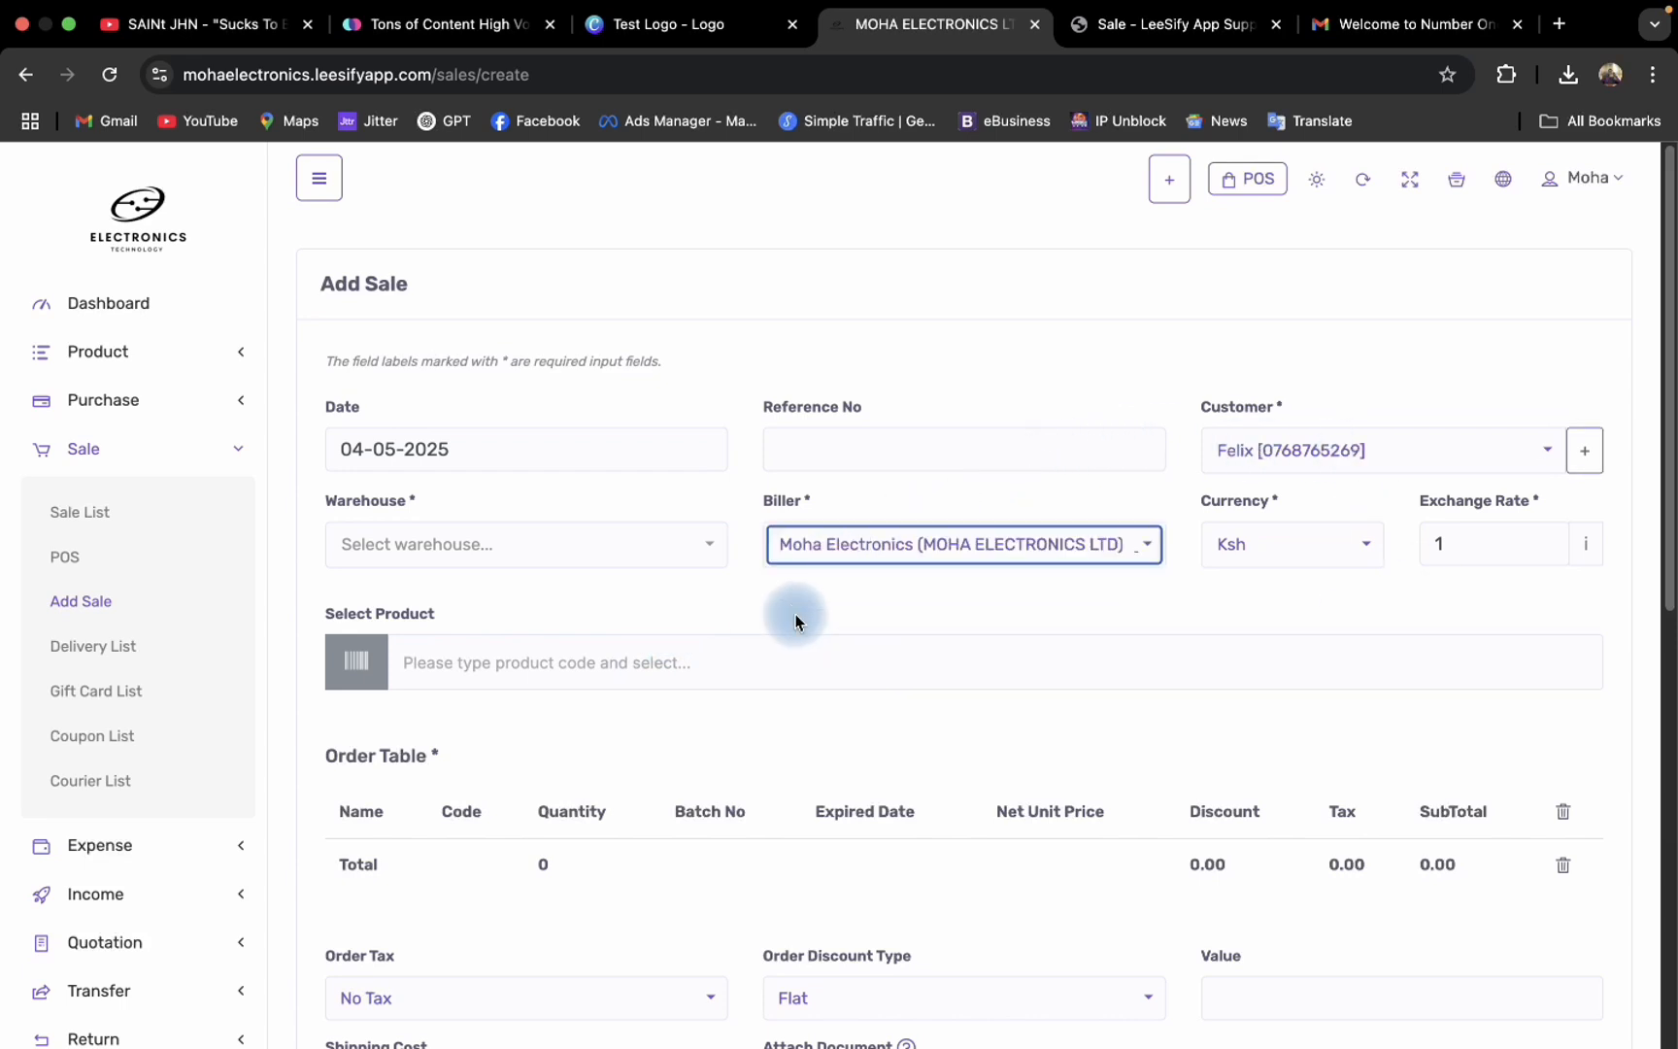
{"action": "left_click", "coordinate": [586, 547]}
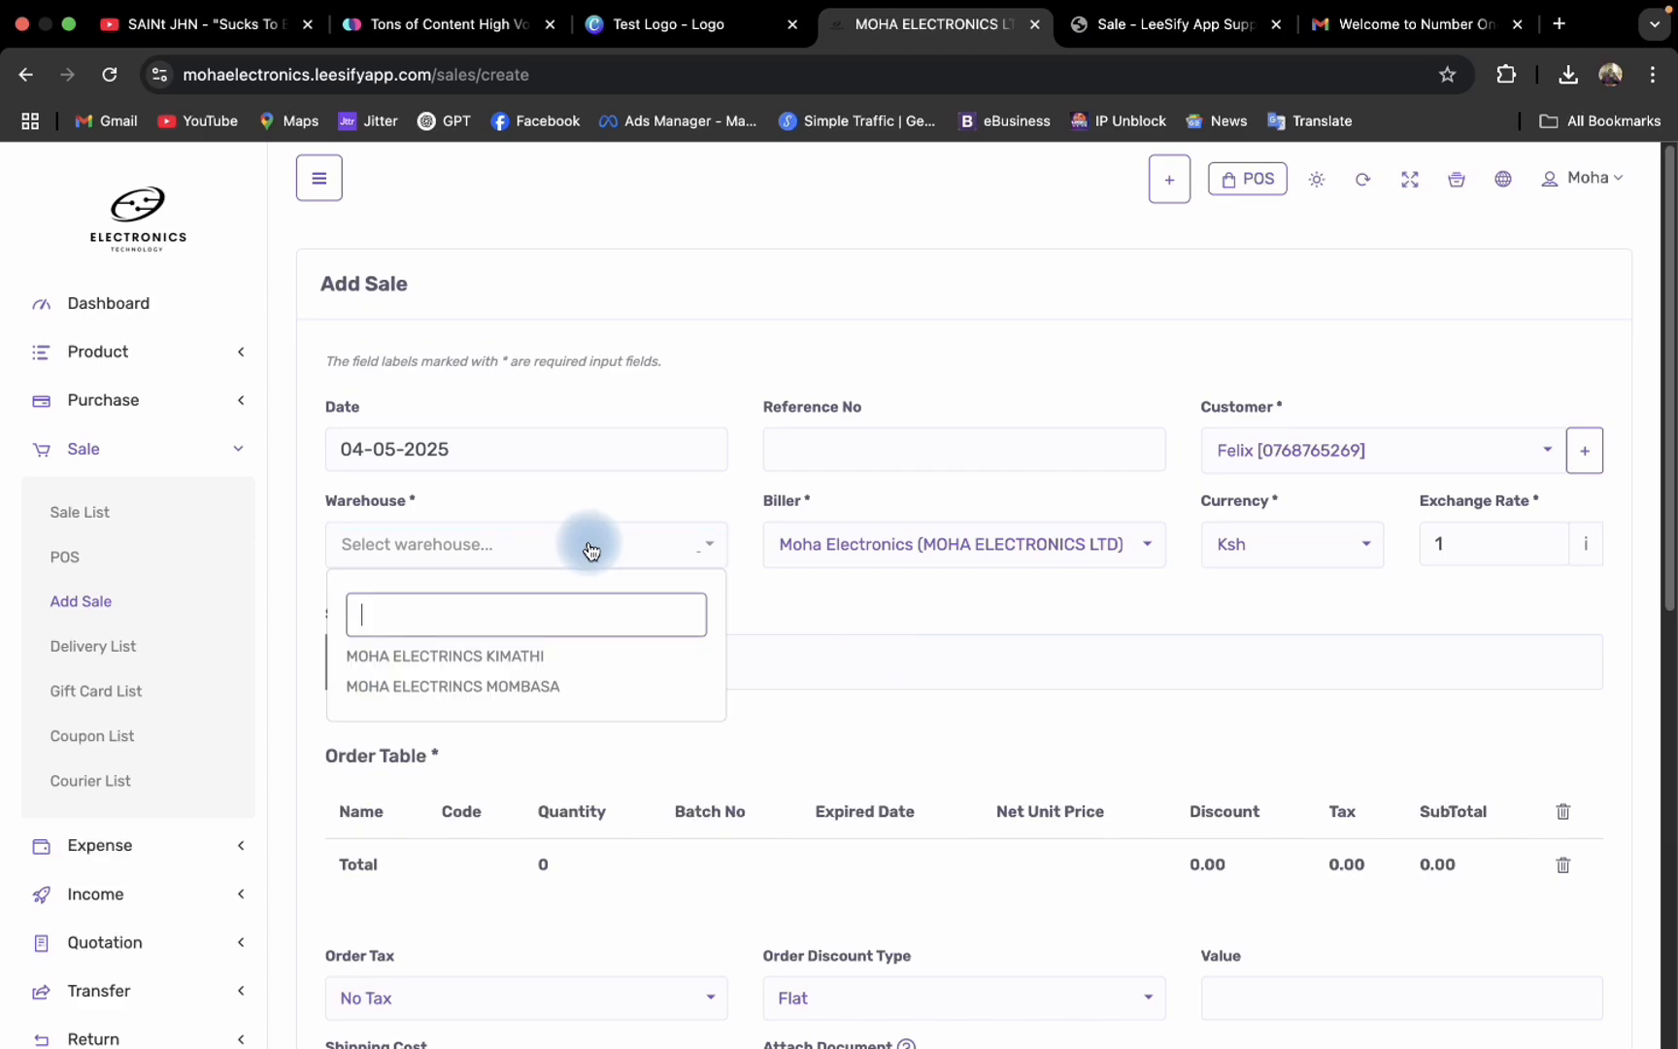
{"action": "left_click", "coordinate": [488, 655]}
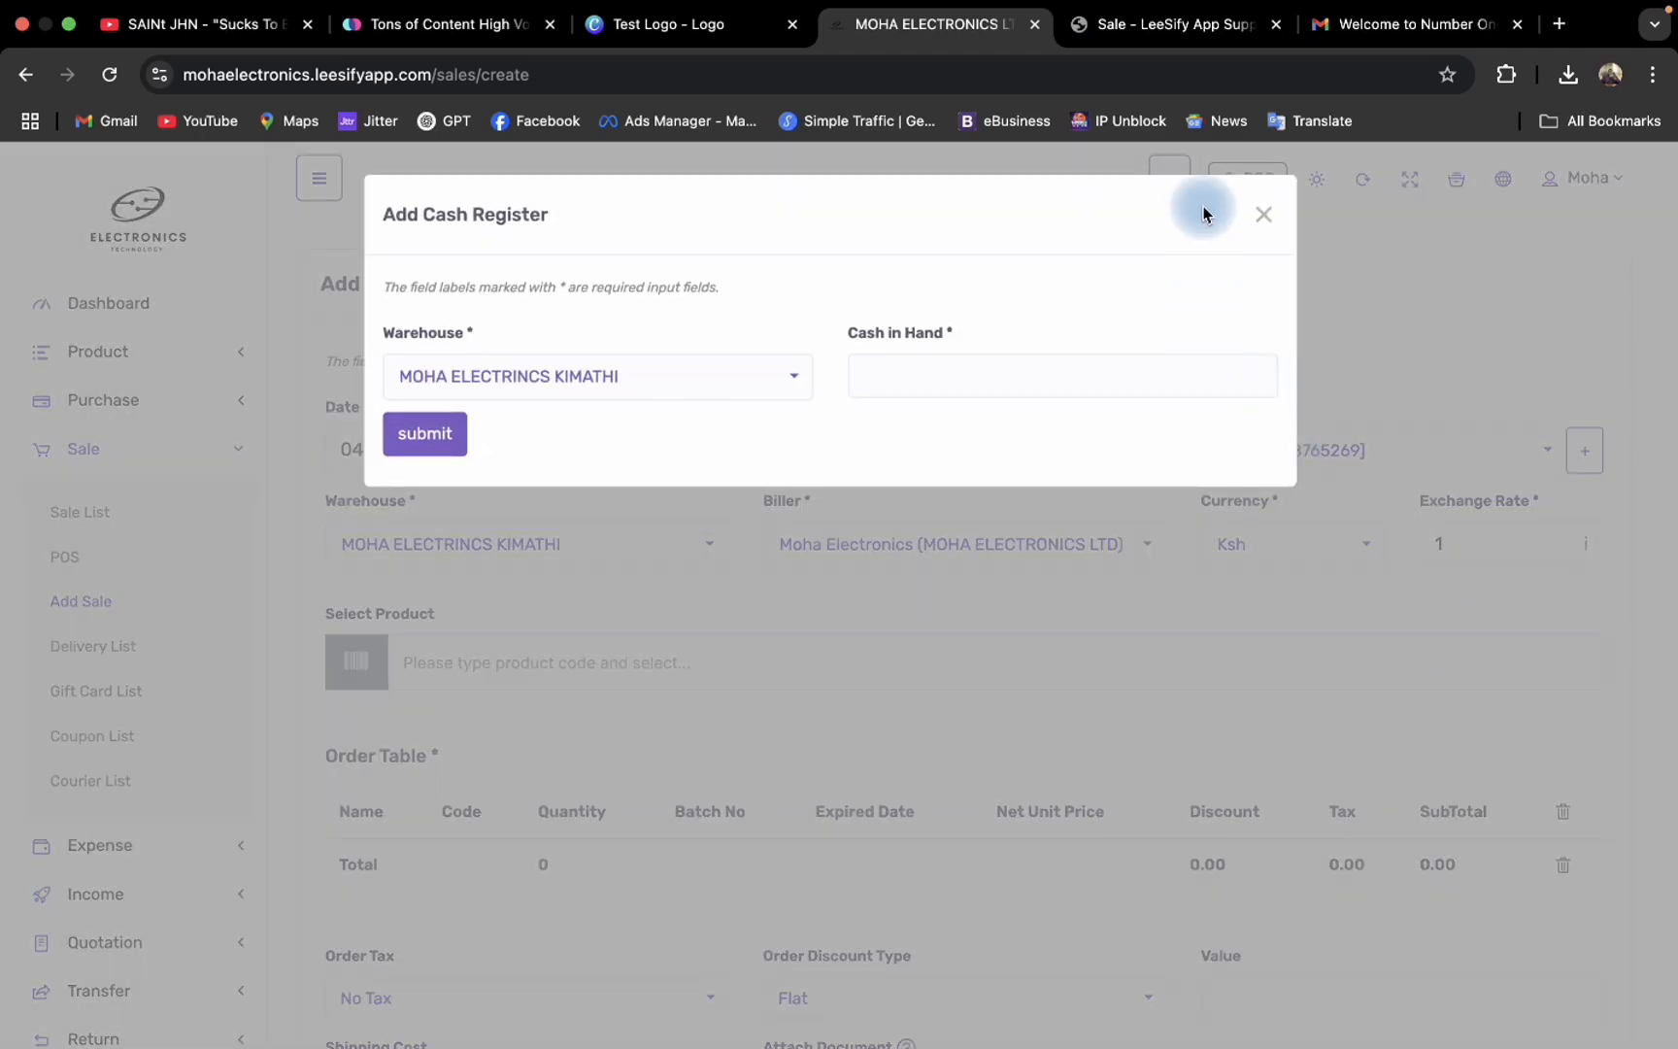
{"action": "left_click", "coordinate": [1263, 215]}
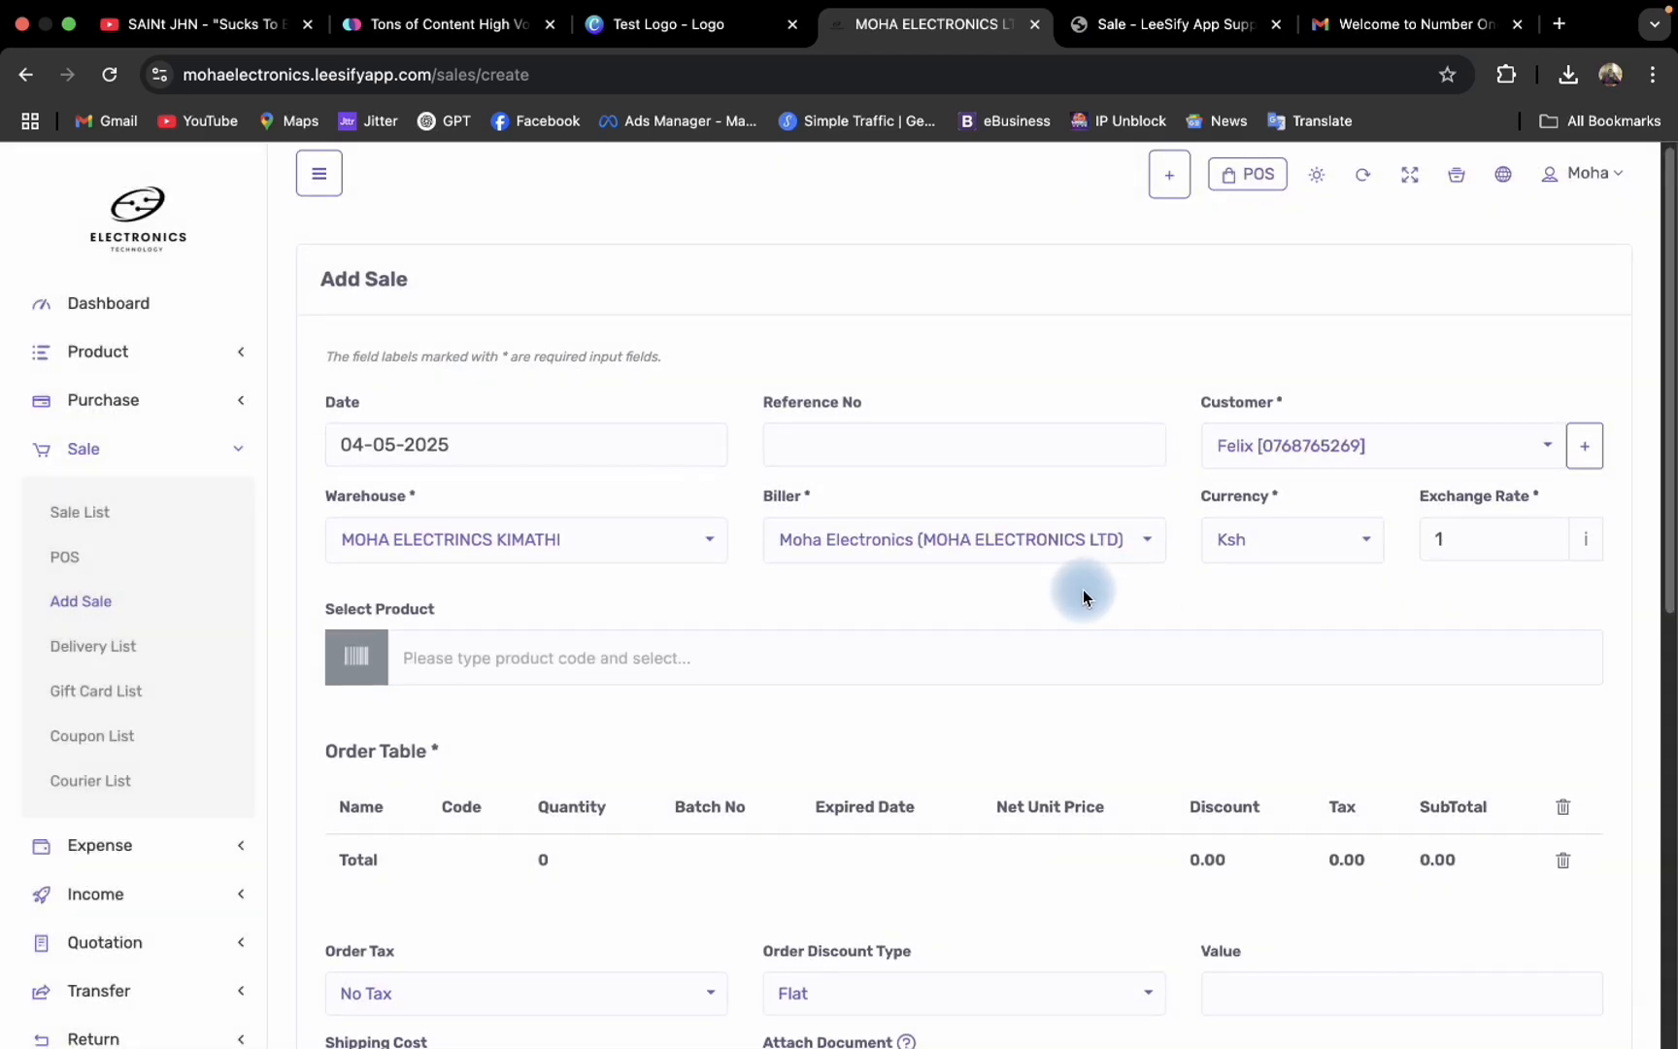
Add Test Product to the sale's order table and delete its duplicate row, leaving a single line with quantity 1
{"action": "left_click", "coordinate": [704, 659]}
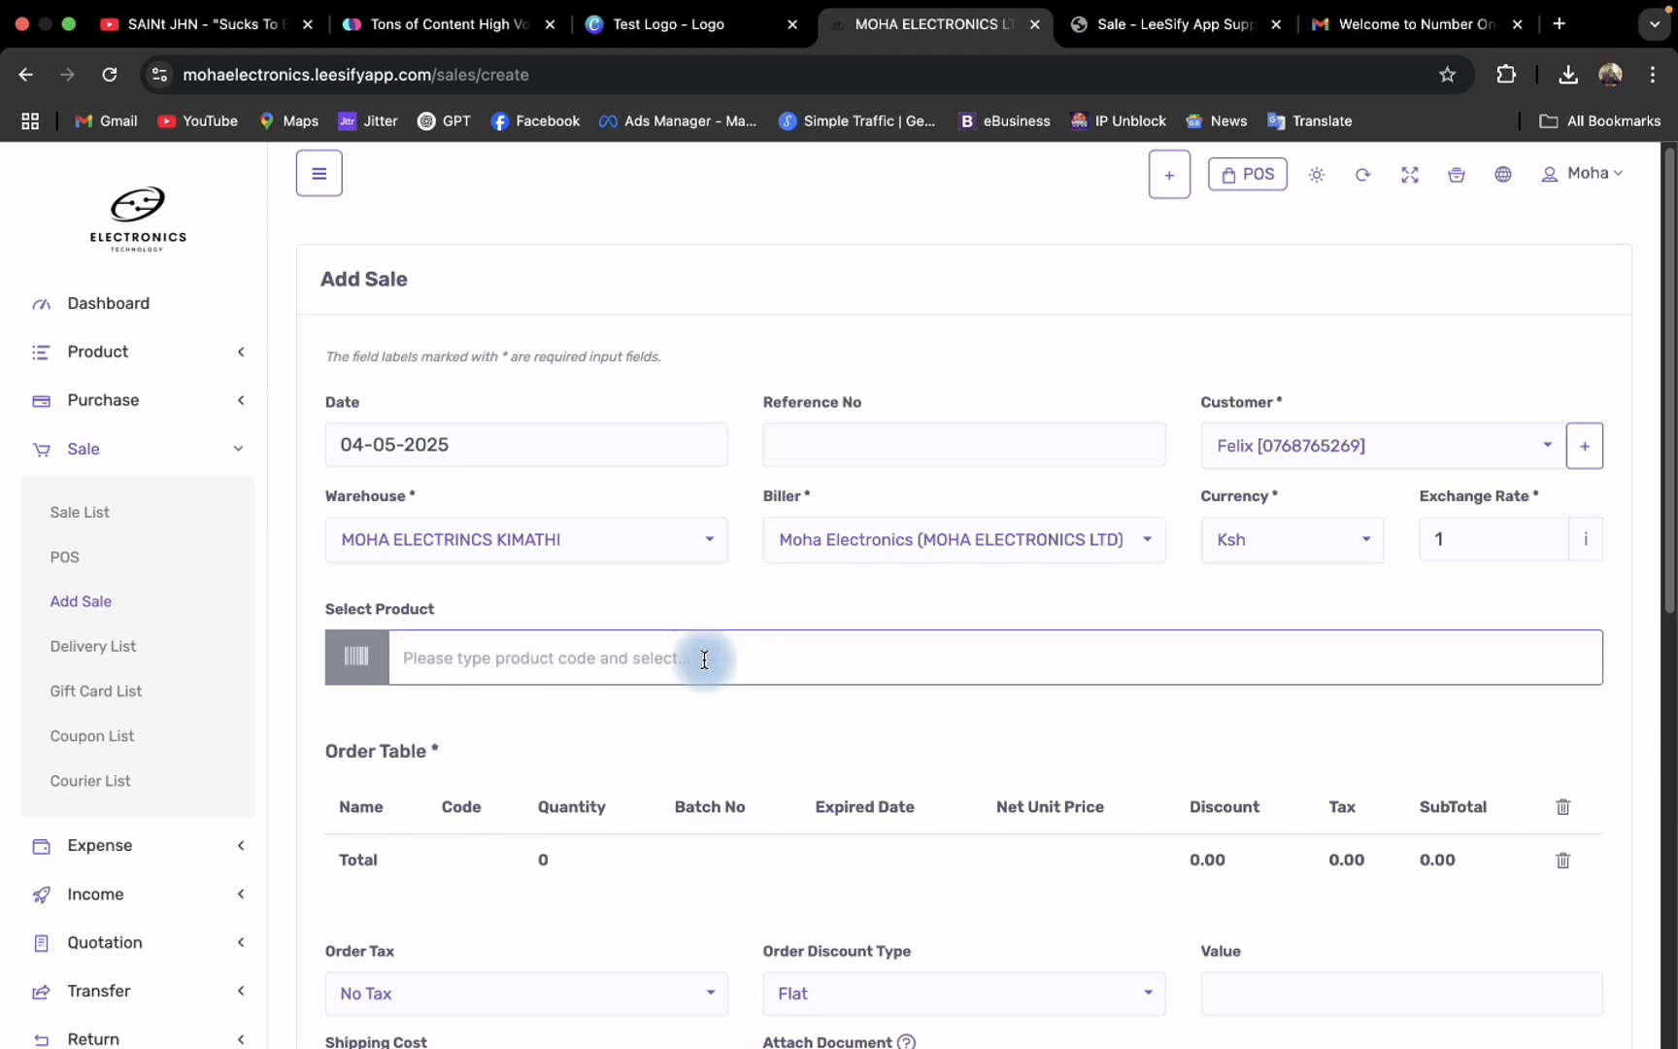
{"action": "type", "text": "t"}
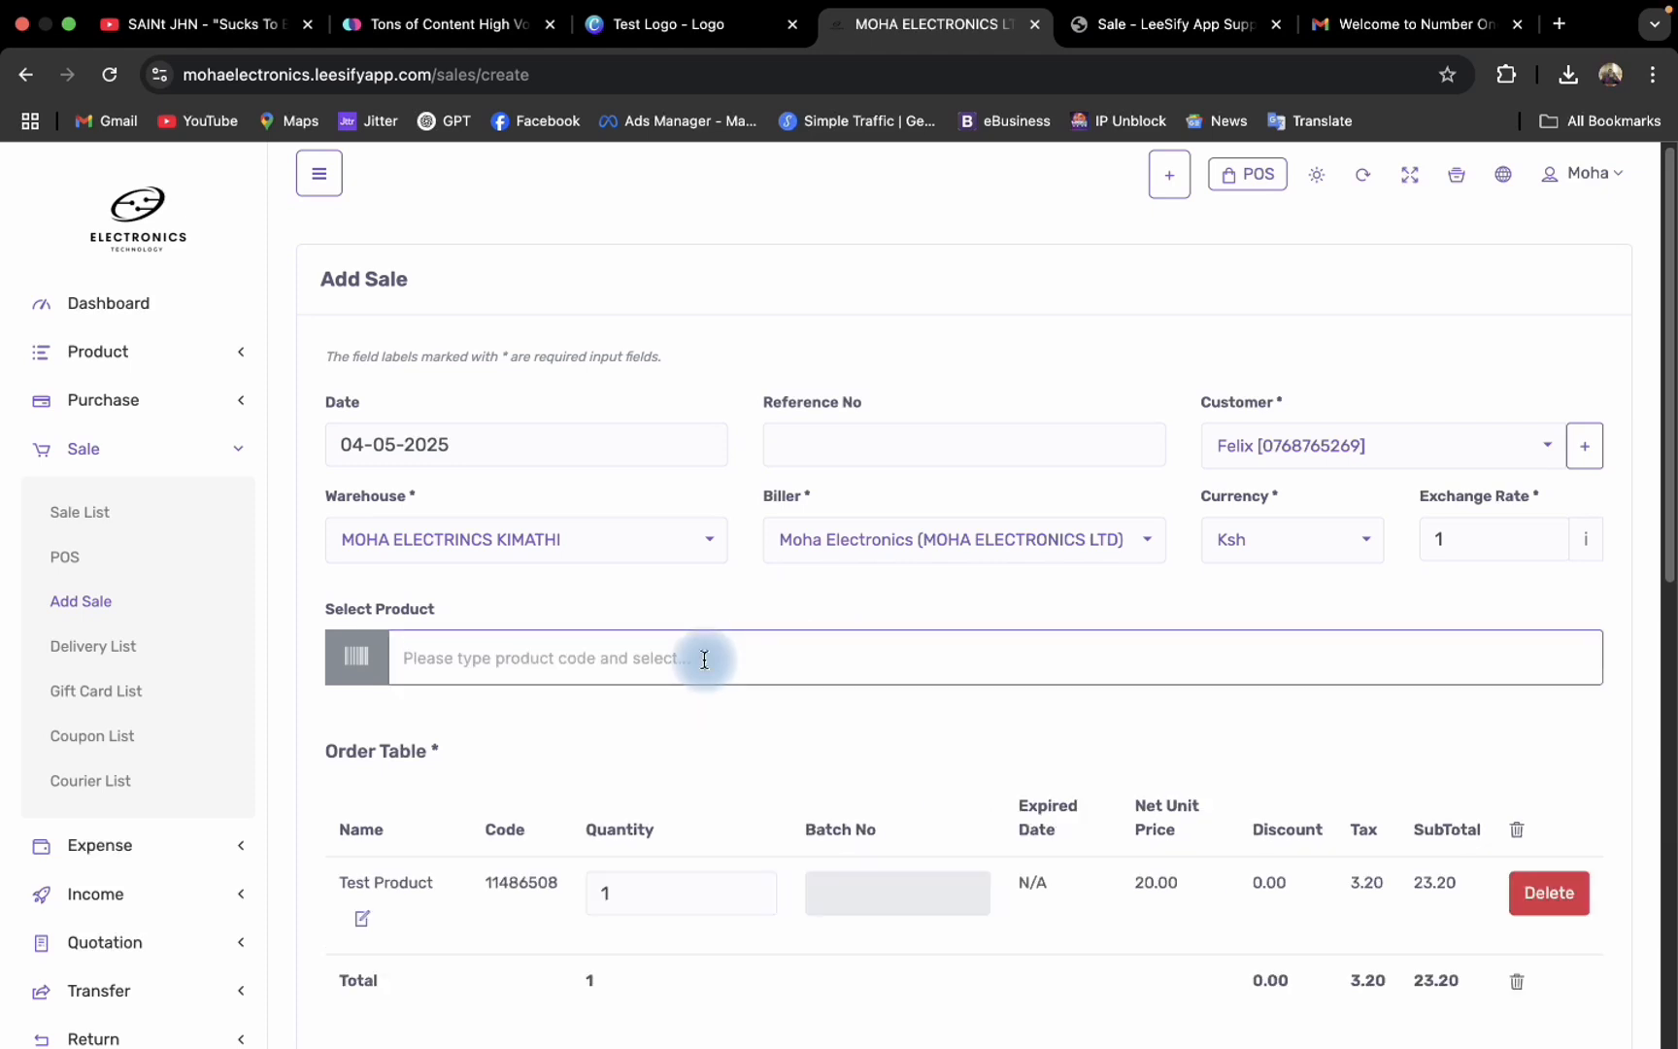
{"action": "scroll", "coordinate": [857, 838], "scroll_direction": "down", "scroll_amount": 5}
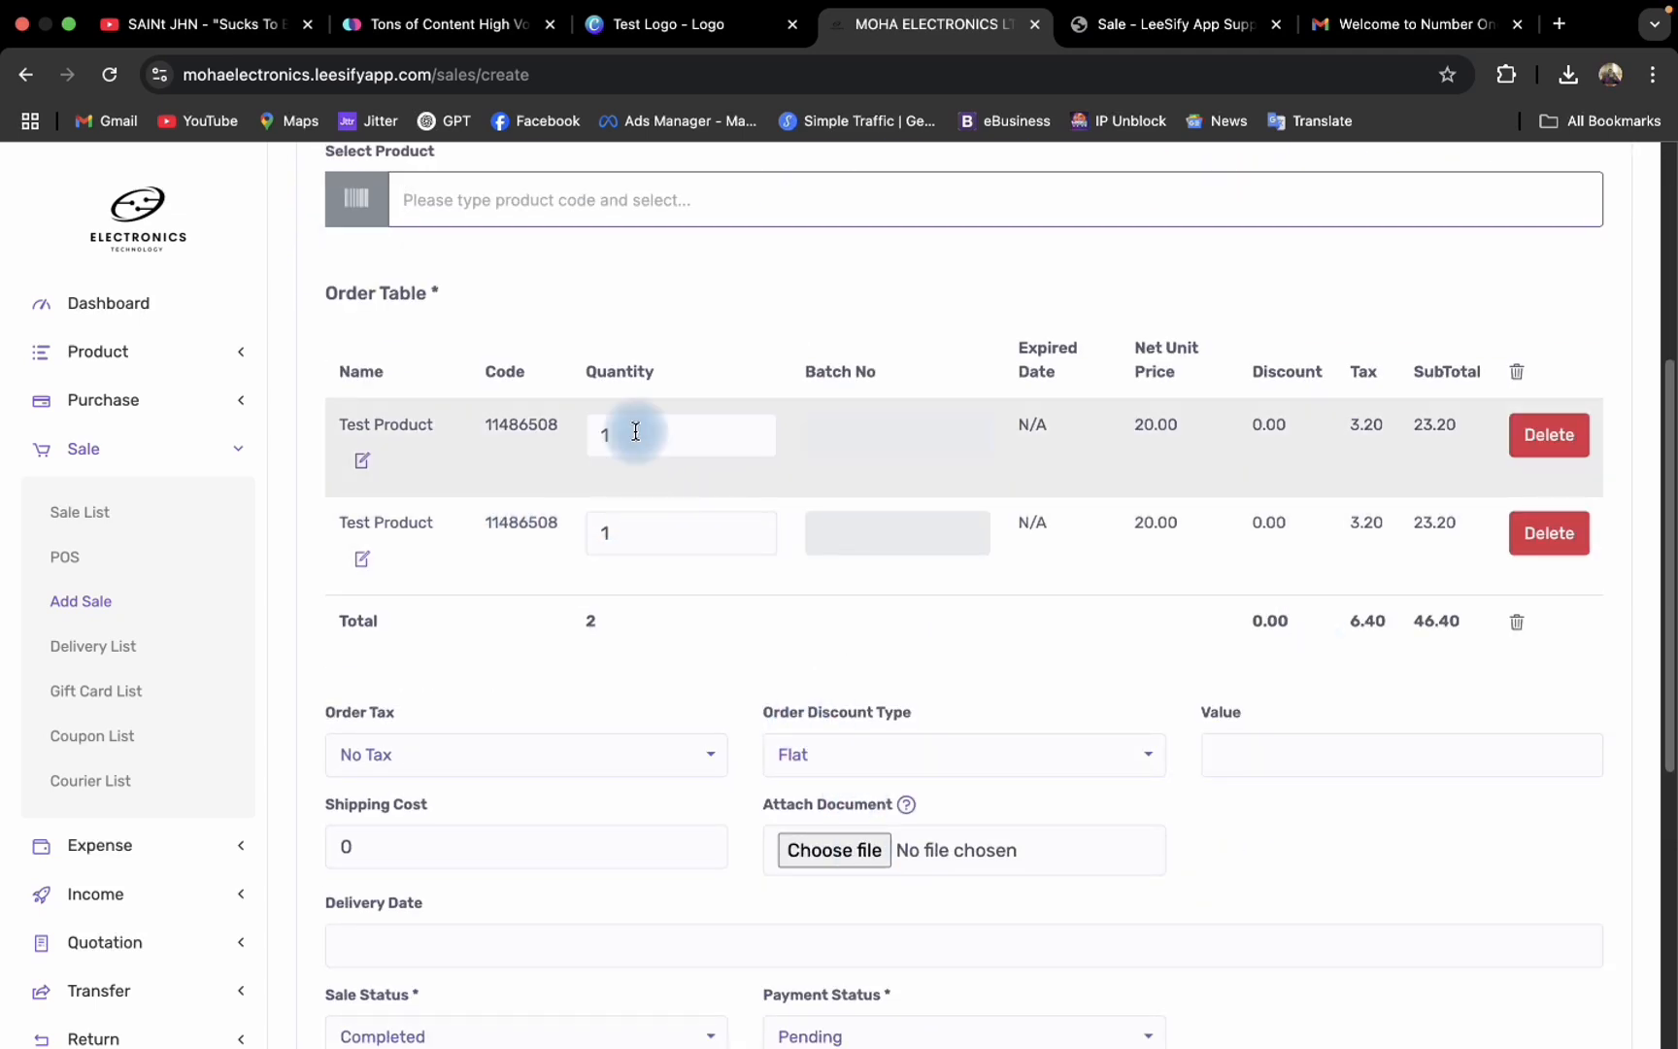
{"action": "left_click", "coordinate": [1534, 542]}
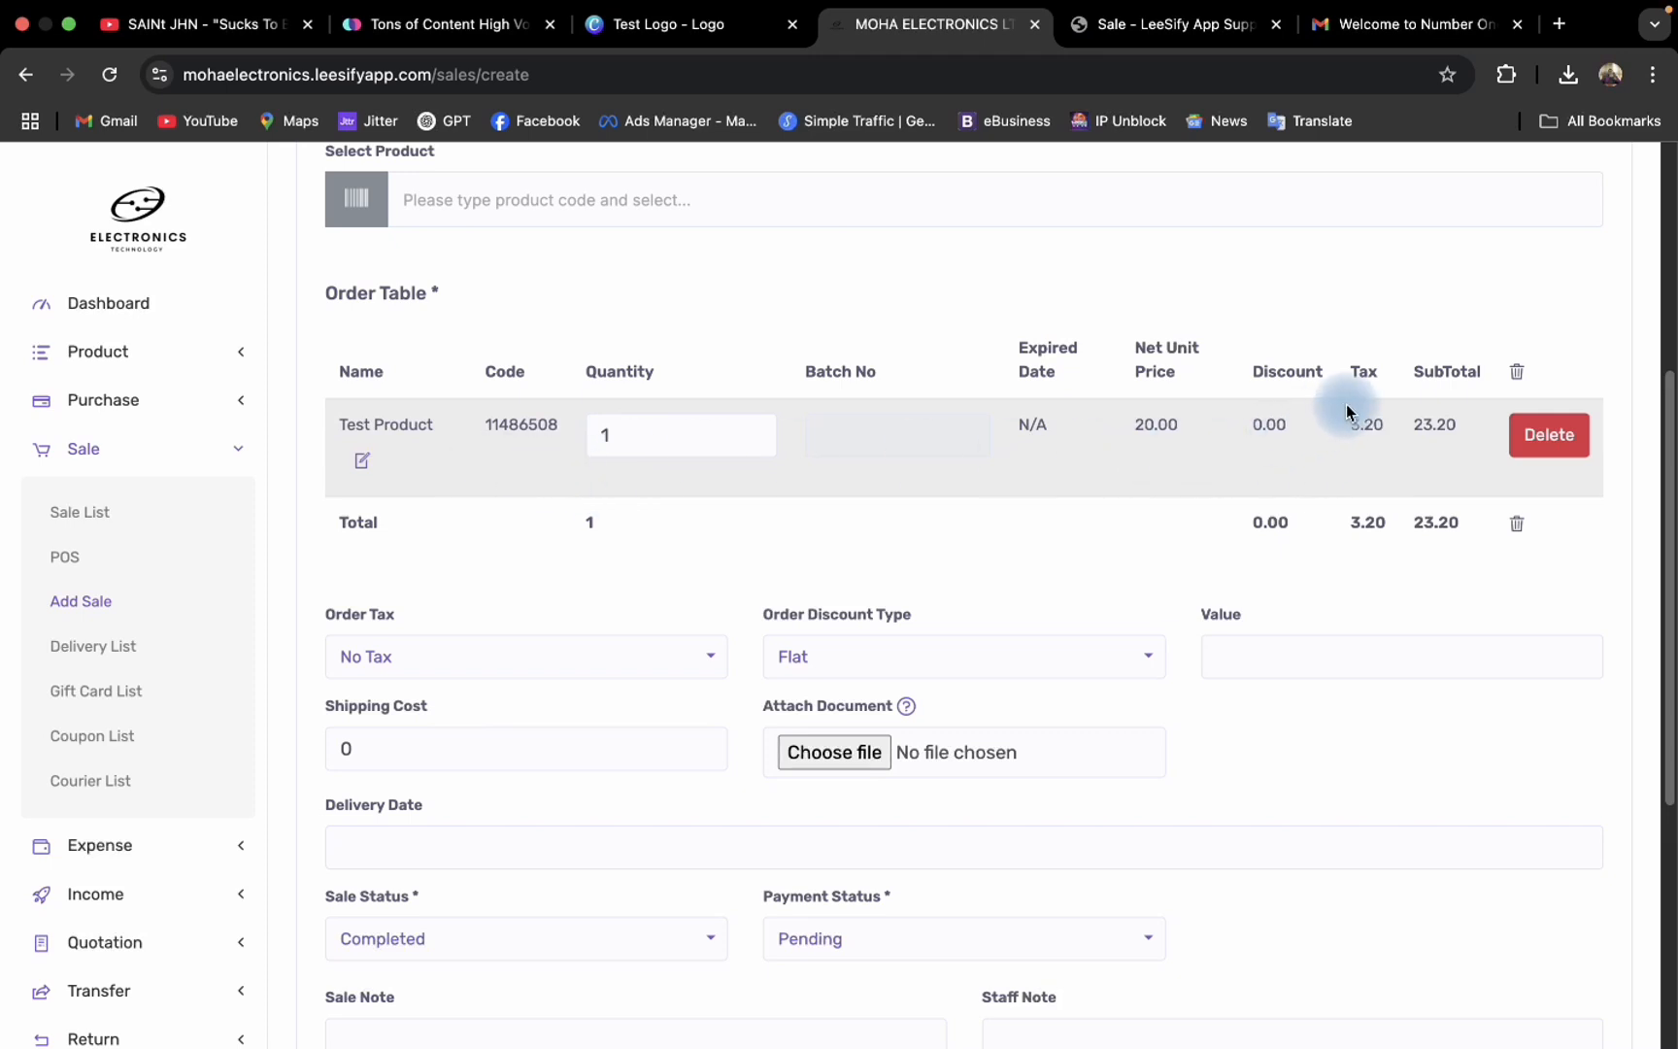
Set the sale's Delivery Date to 06-05-2025 and submit the sale
{"action": "scroll", "coordinate": [845, 583], "scroll_direction": "down", "scroll_amount": 5}
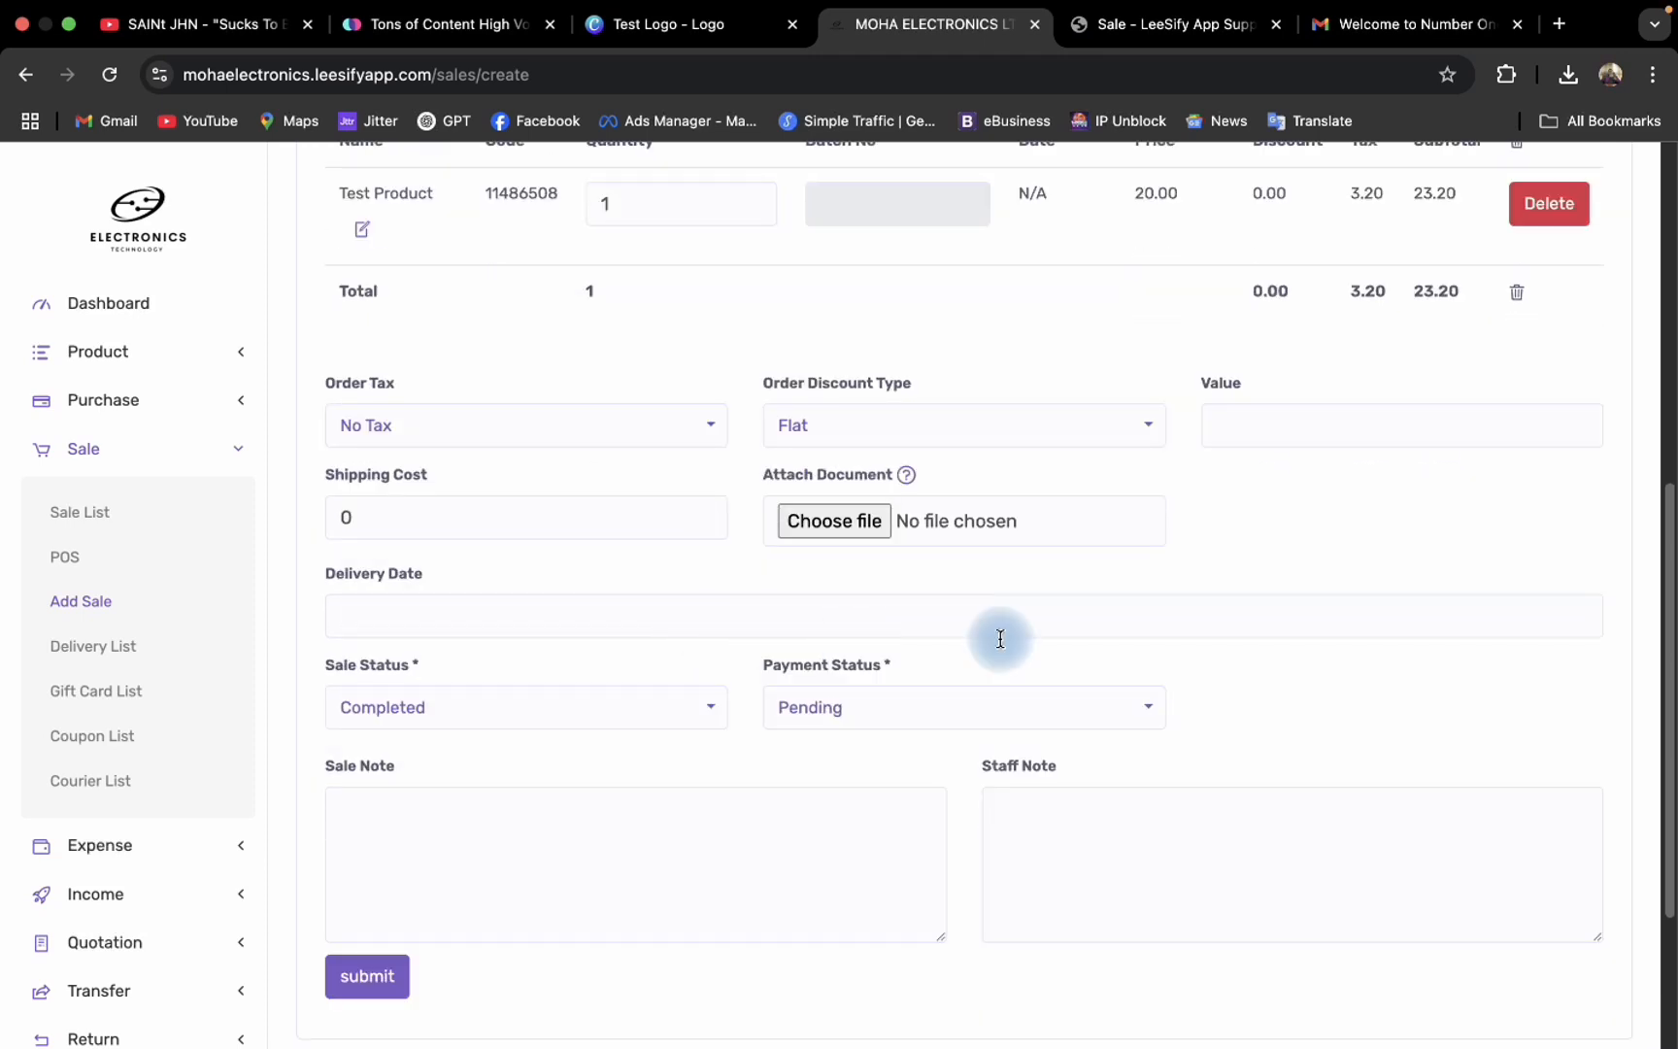
{"action": "left_click", "coordinate": [431, 606]}
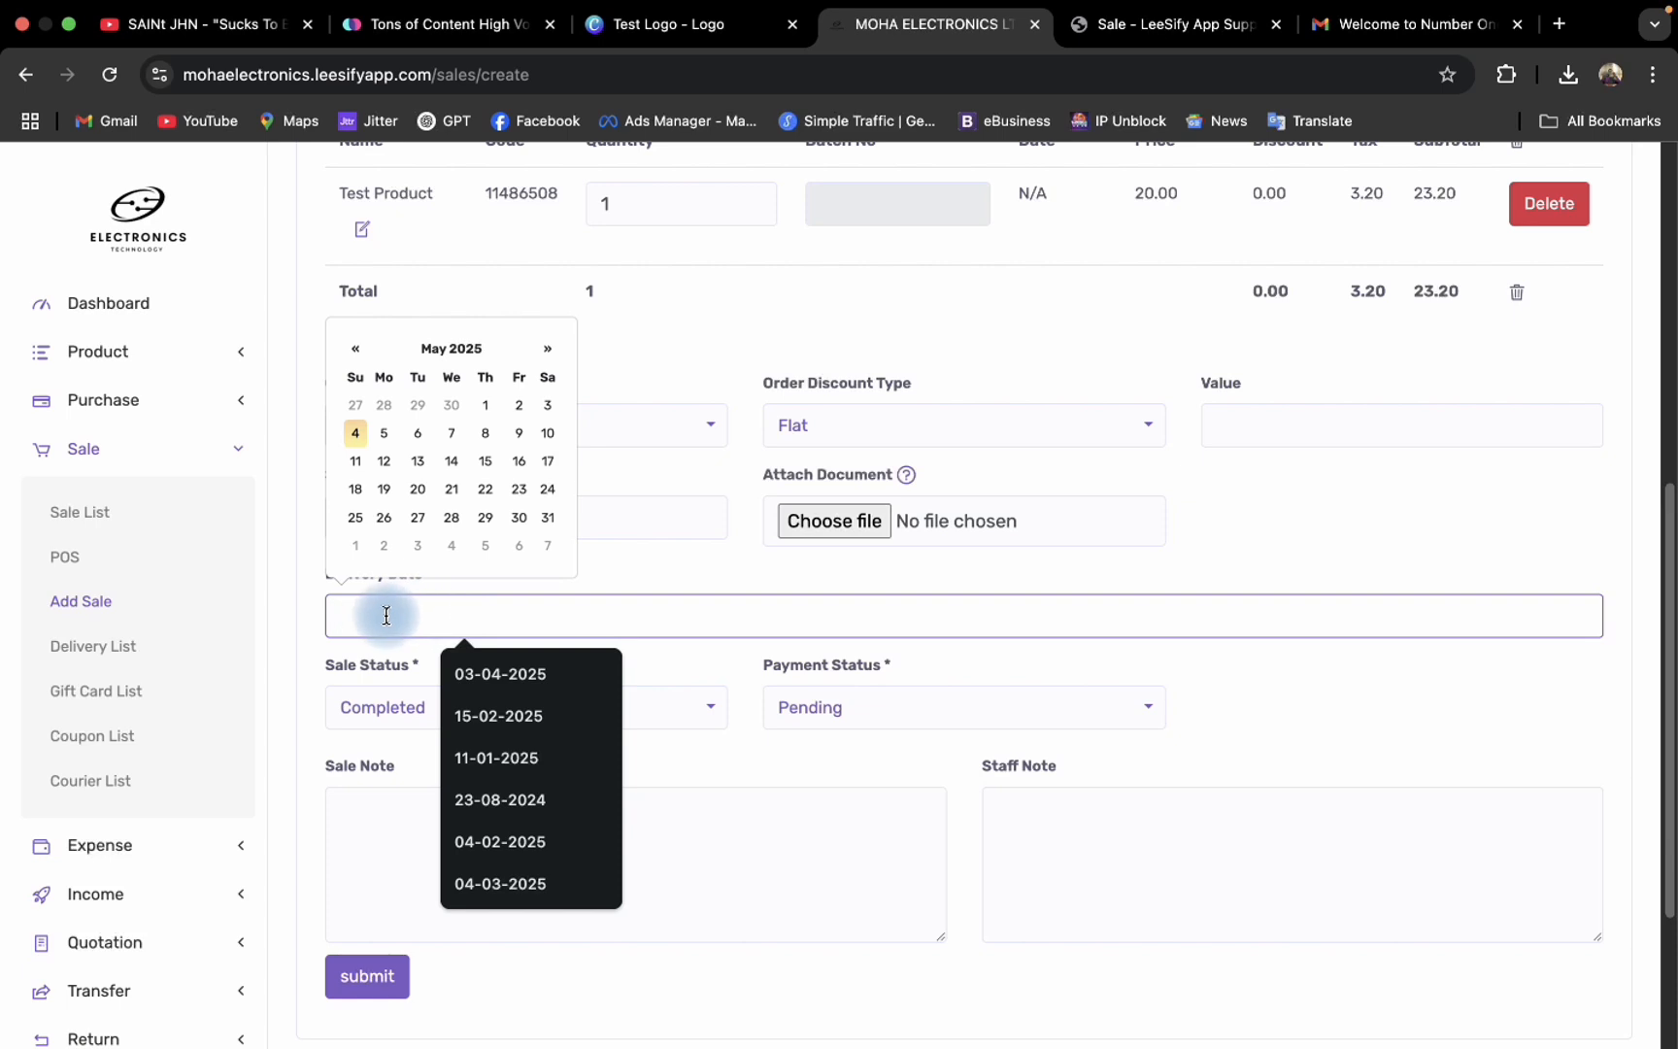
{"action": "left_click", "coordinate": [419, 435]}
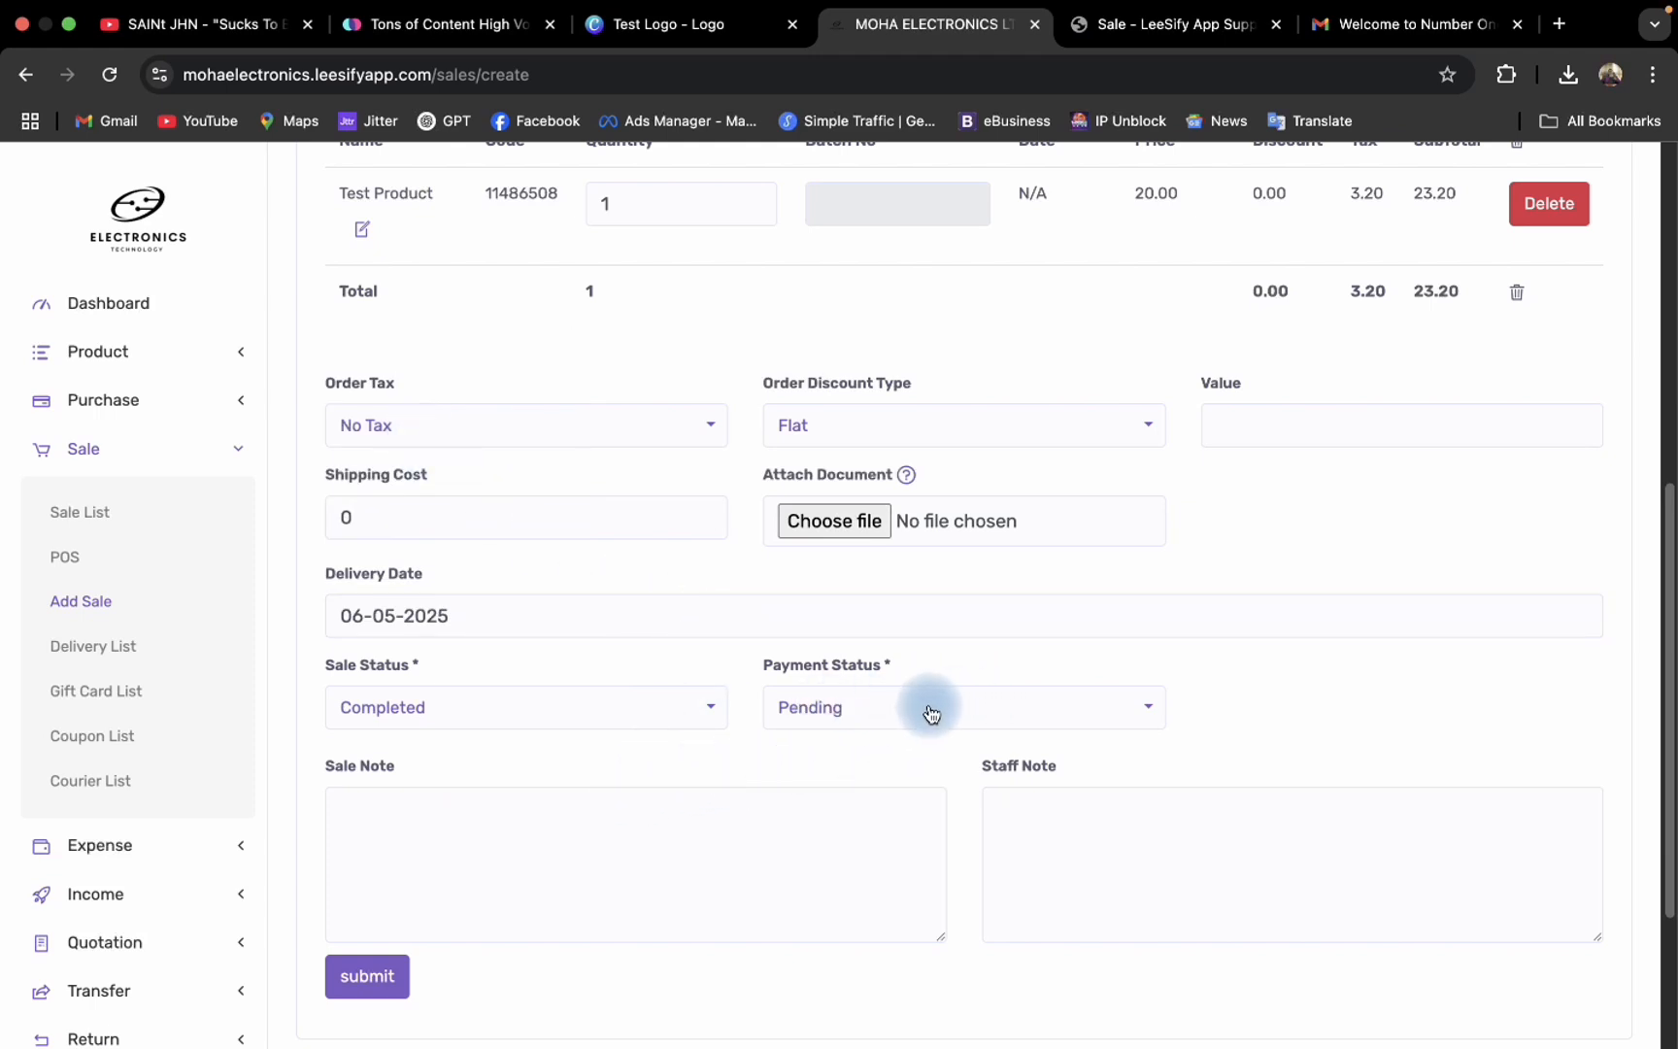
{"action": "left_click", "coordinate": [367, 976]}
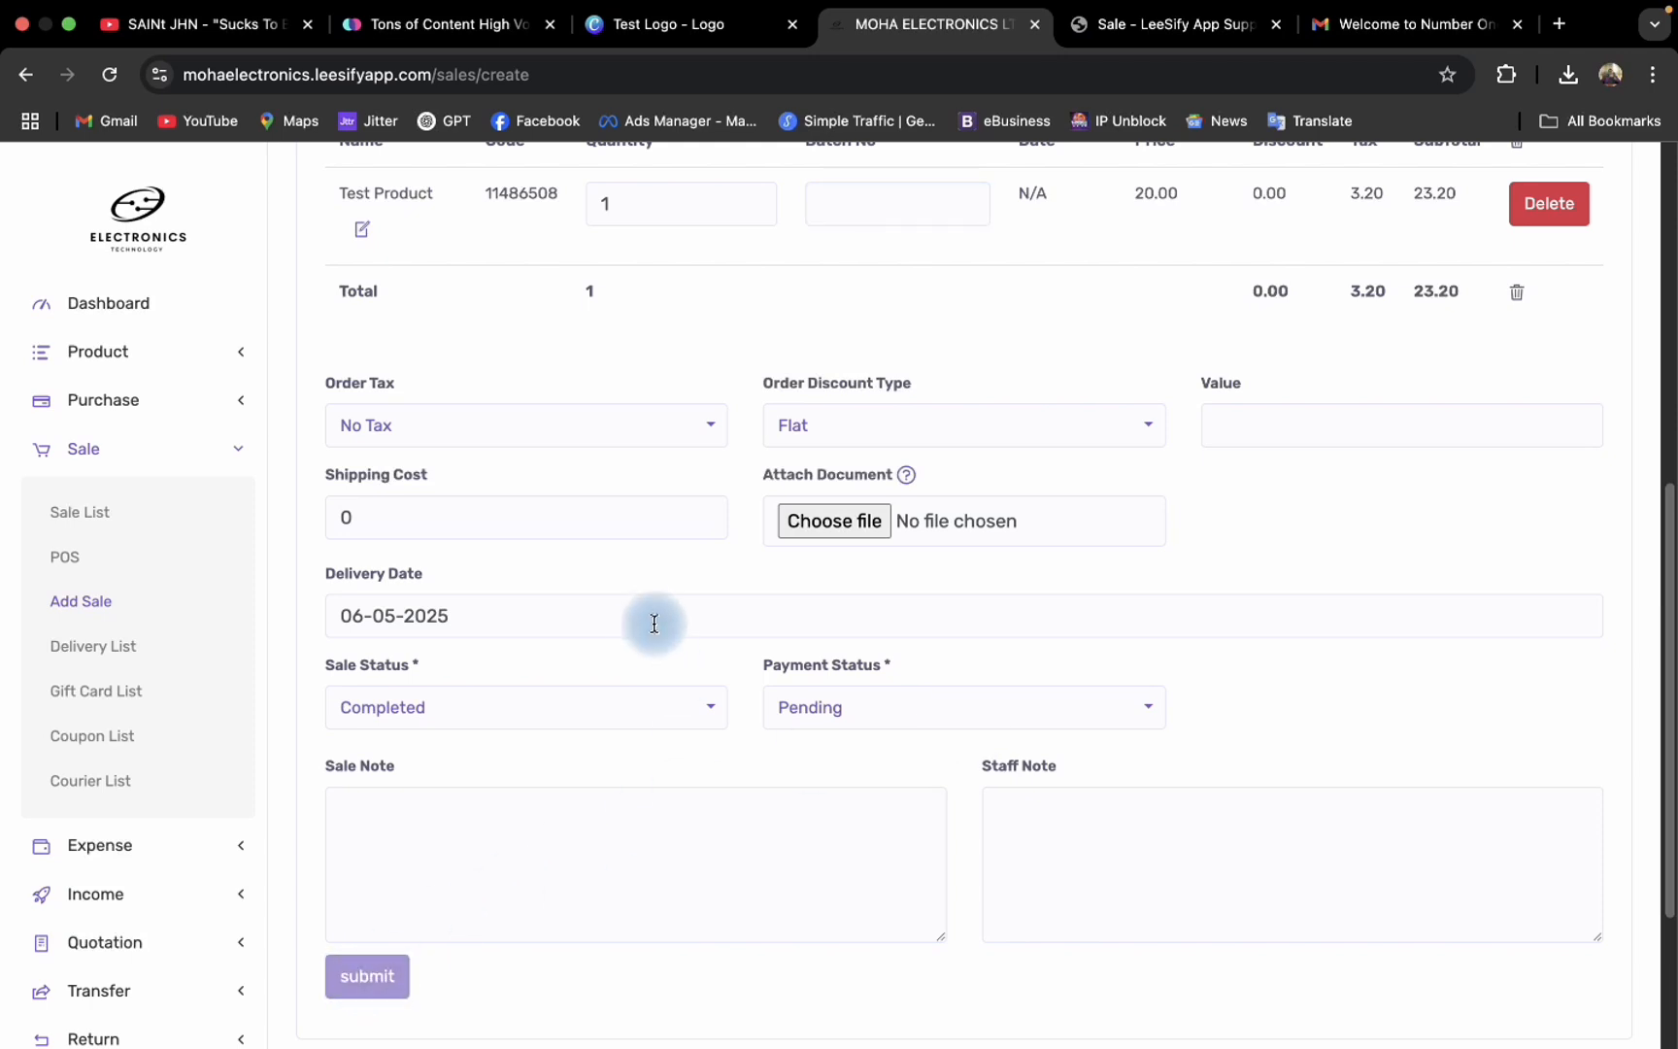
{"action": "scroll", "coordinate": [659, 636], "scroll_direction": "up", "scroll_amount": 5}
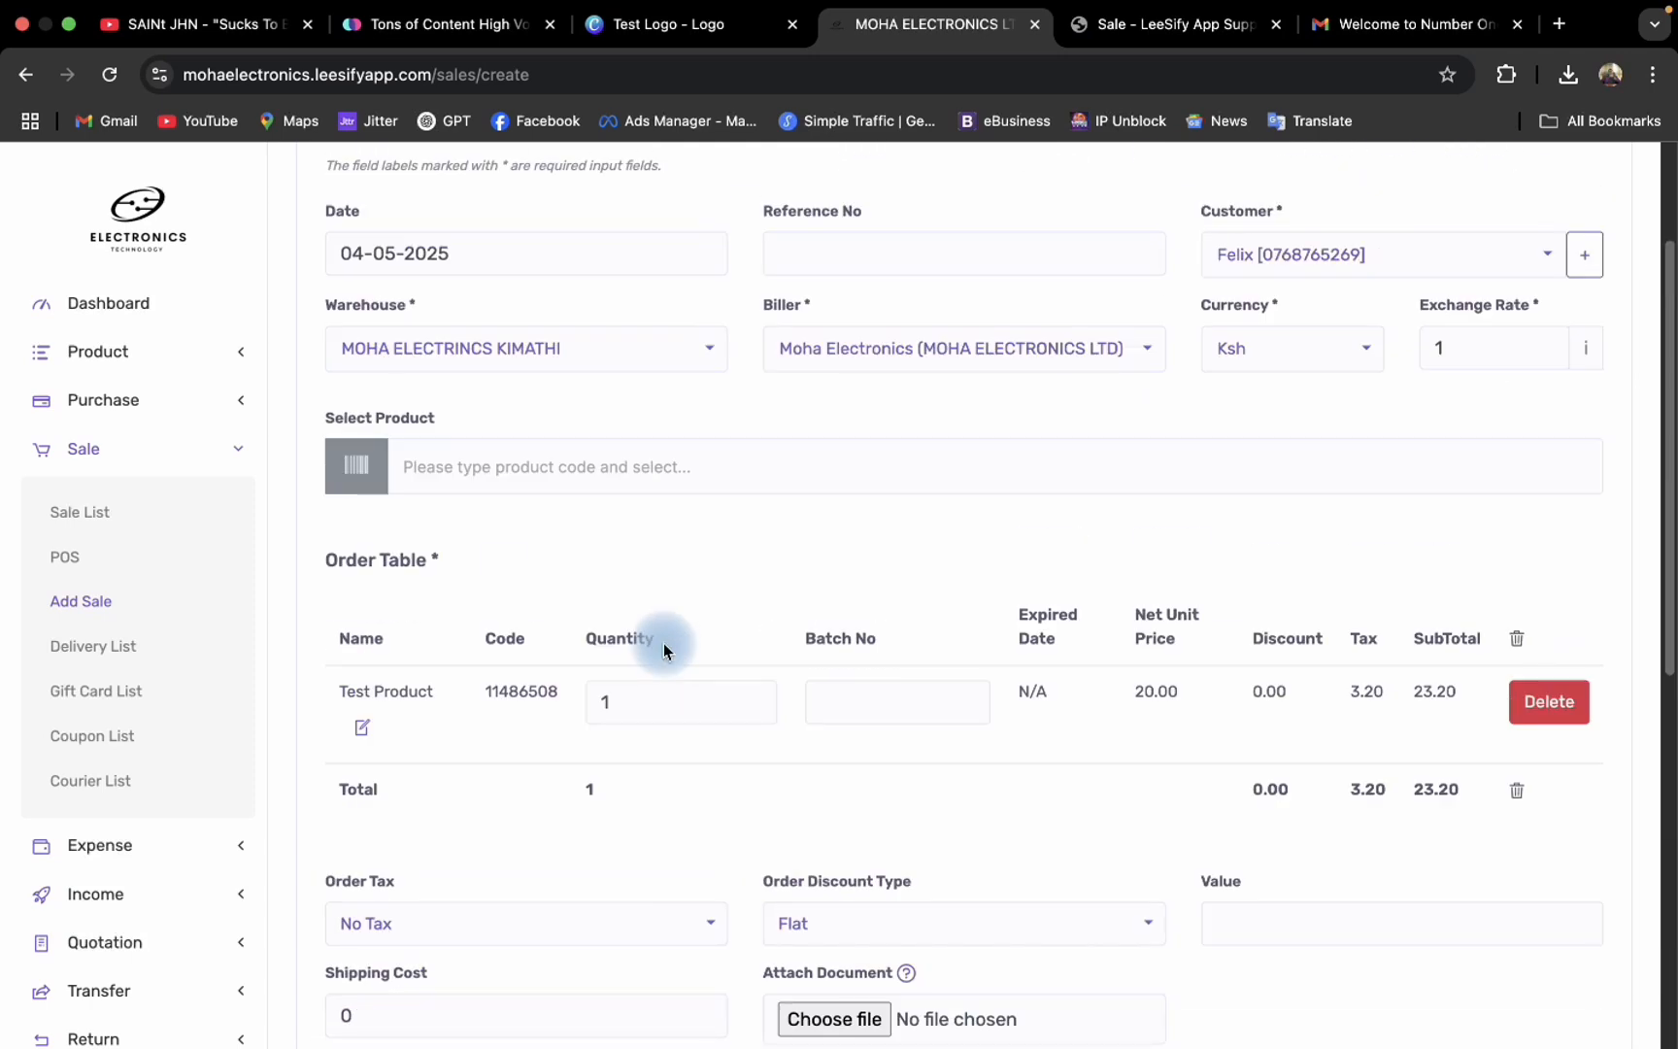
{"action": "scroll", "coordinate": [663, 643], "scroll_direction": "down", "scroll_amount": 8}
{"action": "scroll", "coordinate": [663, 643], "scroll_direction": "up", "scroll_amount": 10}
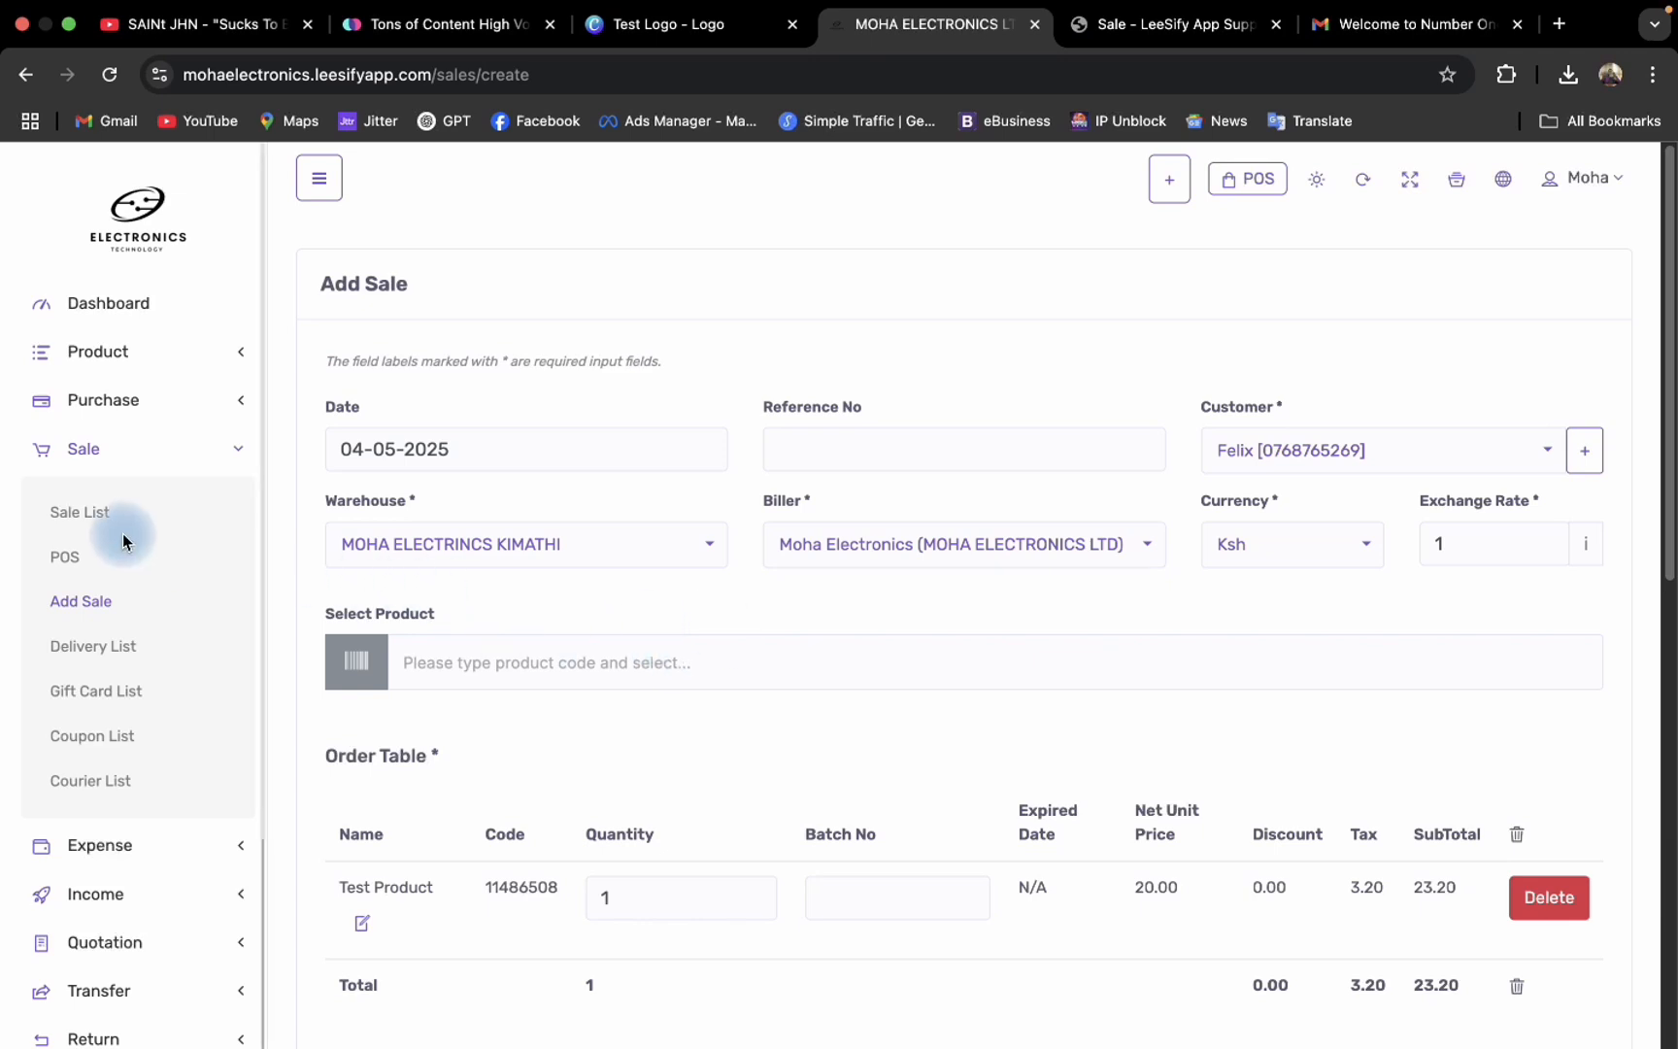
Open the sale list and collapse the side navigation to check the new sale's Delivery Date column
{"action": "left_click", "coordinate": [89, 525]}
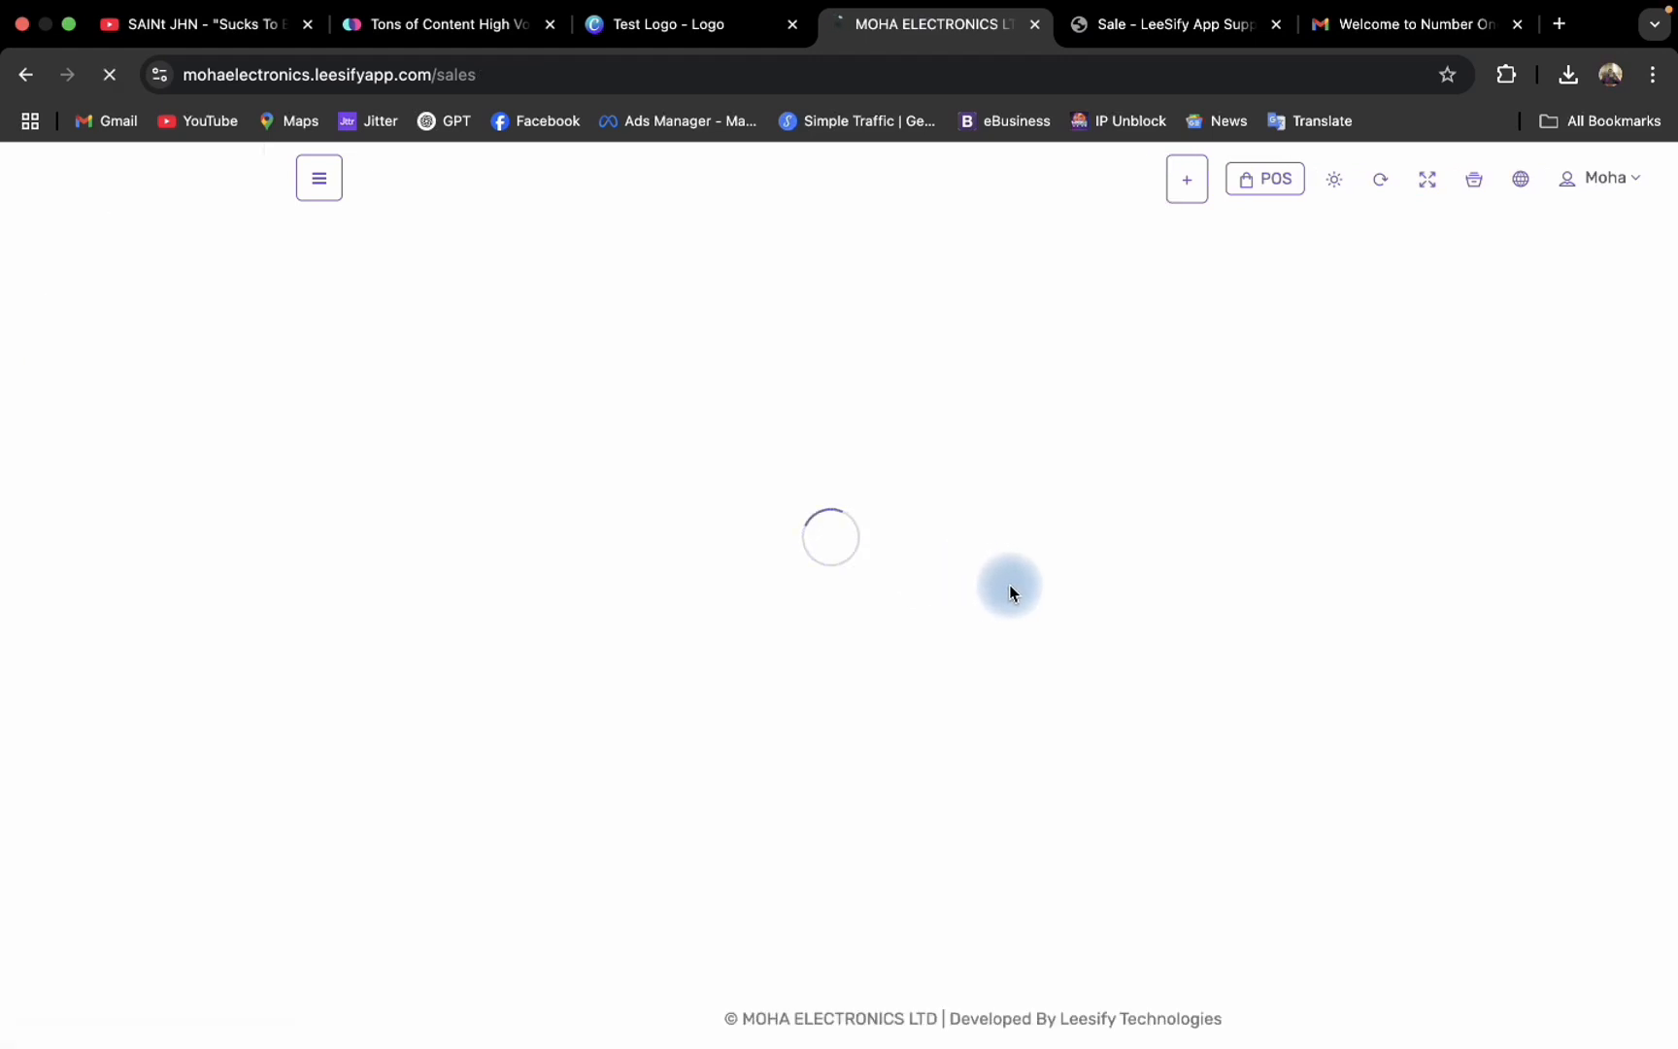
{"action": "scroll", "coordinate": [1140, 604], "scroll_direction": "down", "scroll_amount": 2}
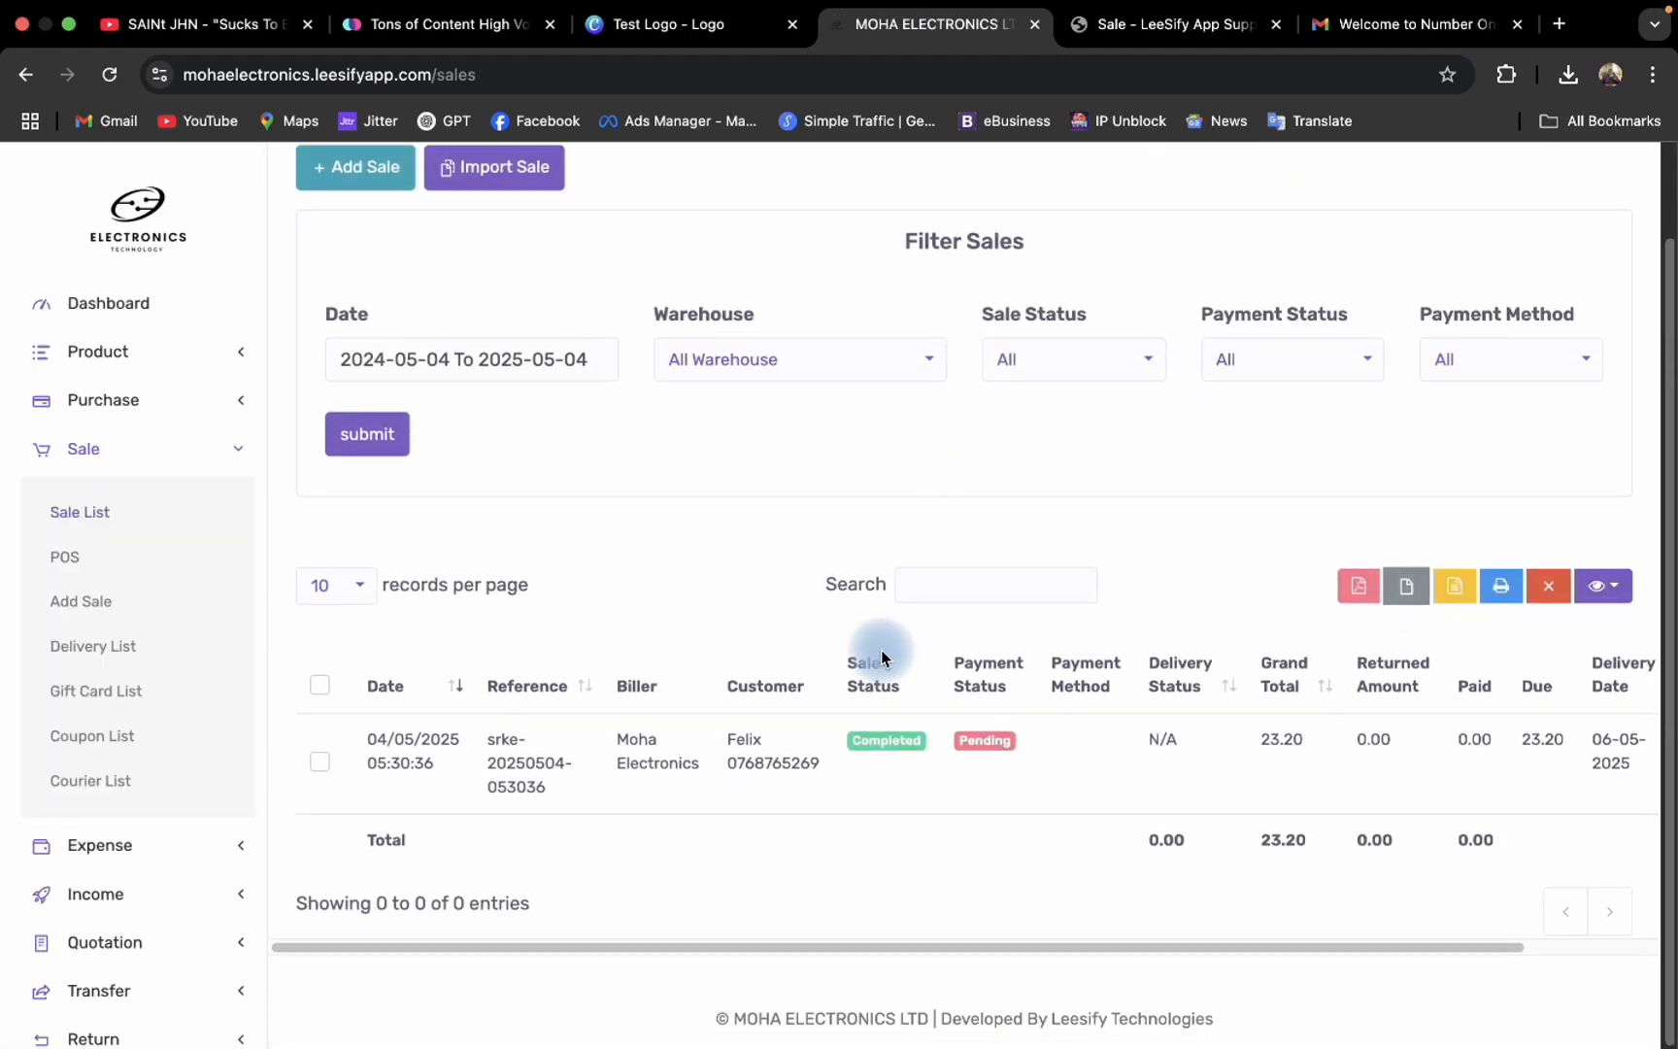
{"action": "scroll", "coordinate": [881, 650], "scroll_direction": "up", "scroll_amount": 3}
{"action": "left_click", "coordinate": [319, 178]}
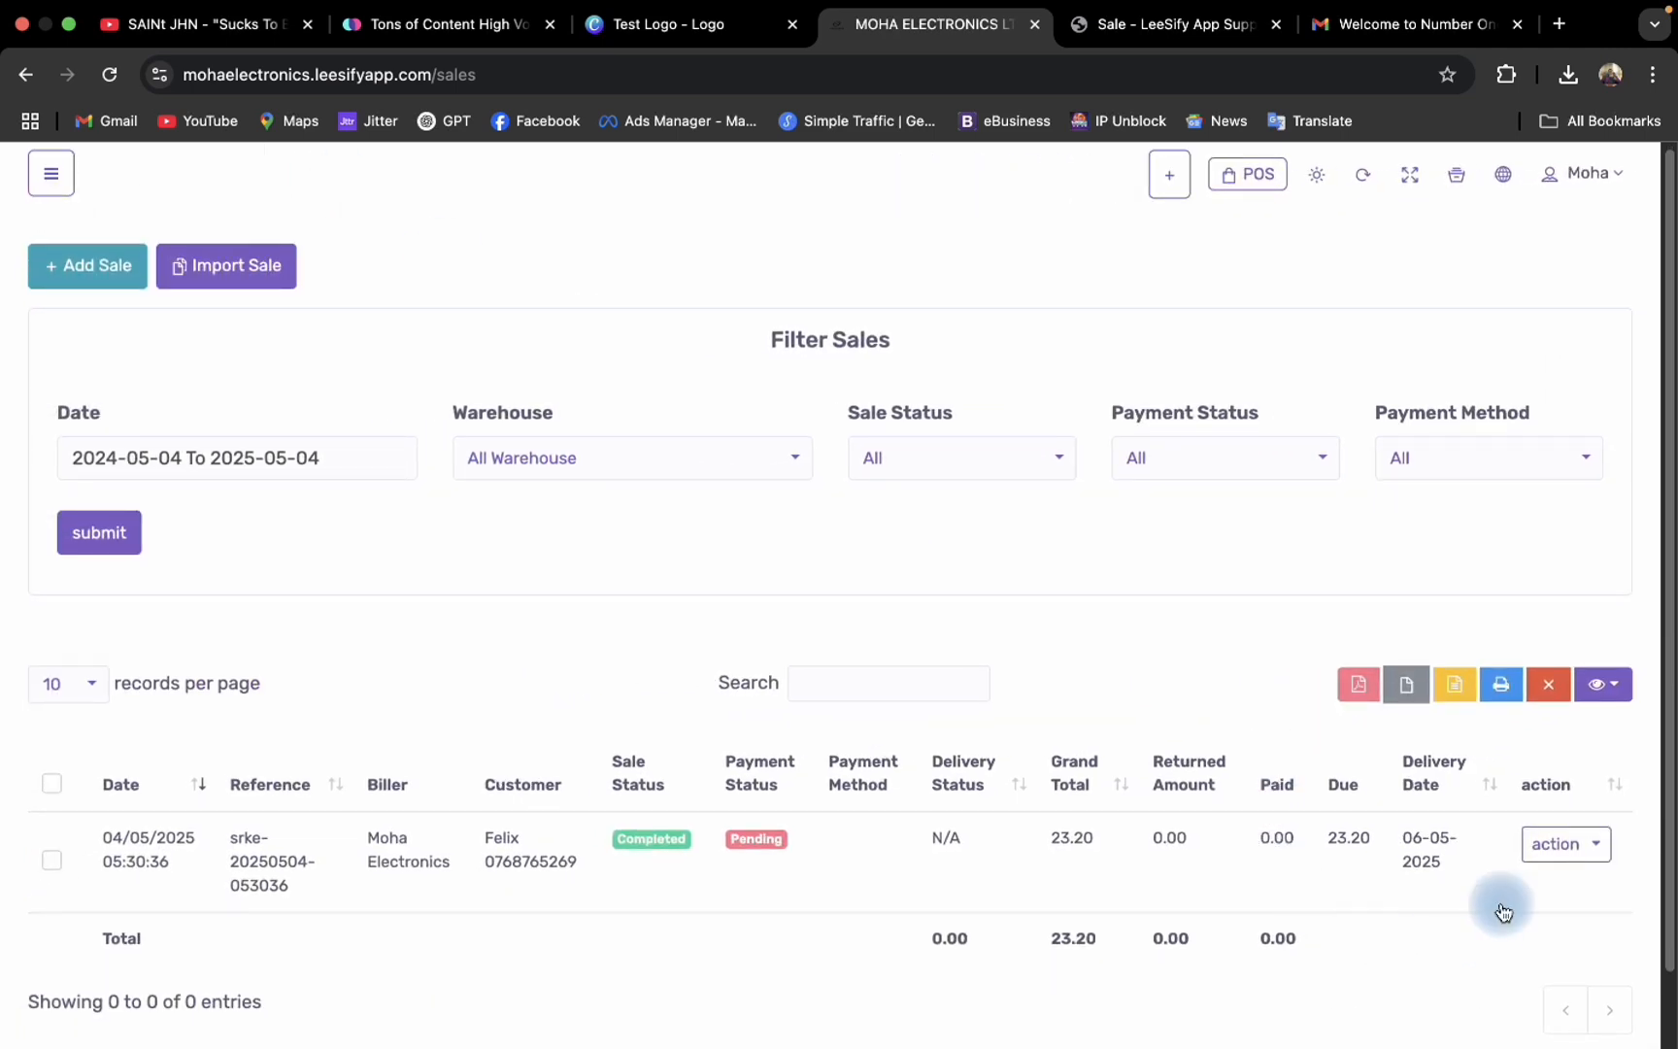
Generate the new sale's invoice, look through it, and highlight its Delivery Date line
{"action": "left_click", "coordinate": [1566, 846]}
{"action": "left_click", "coordinate": [1426, 687]}
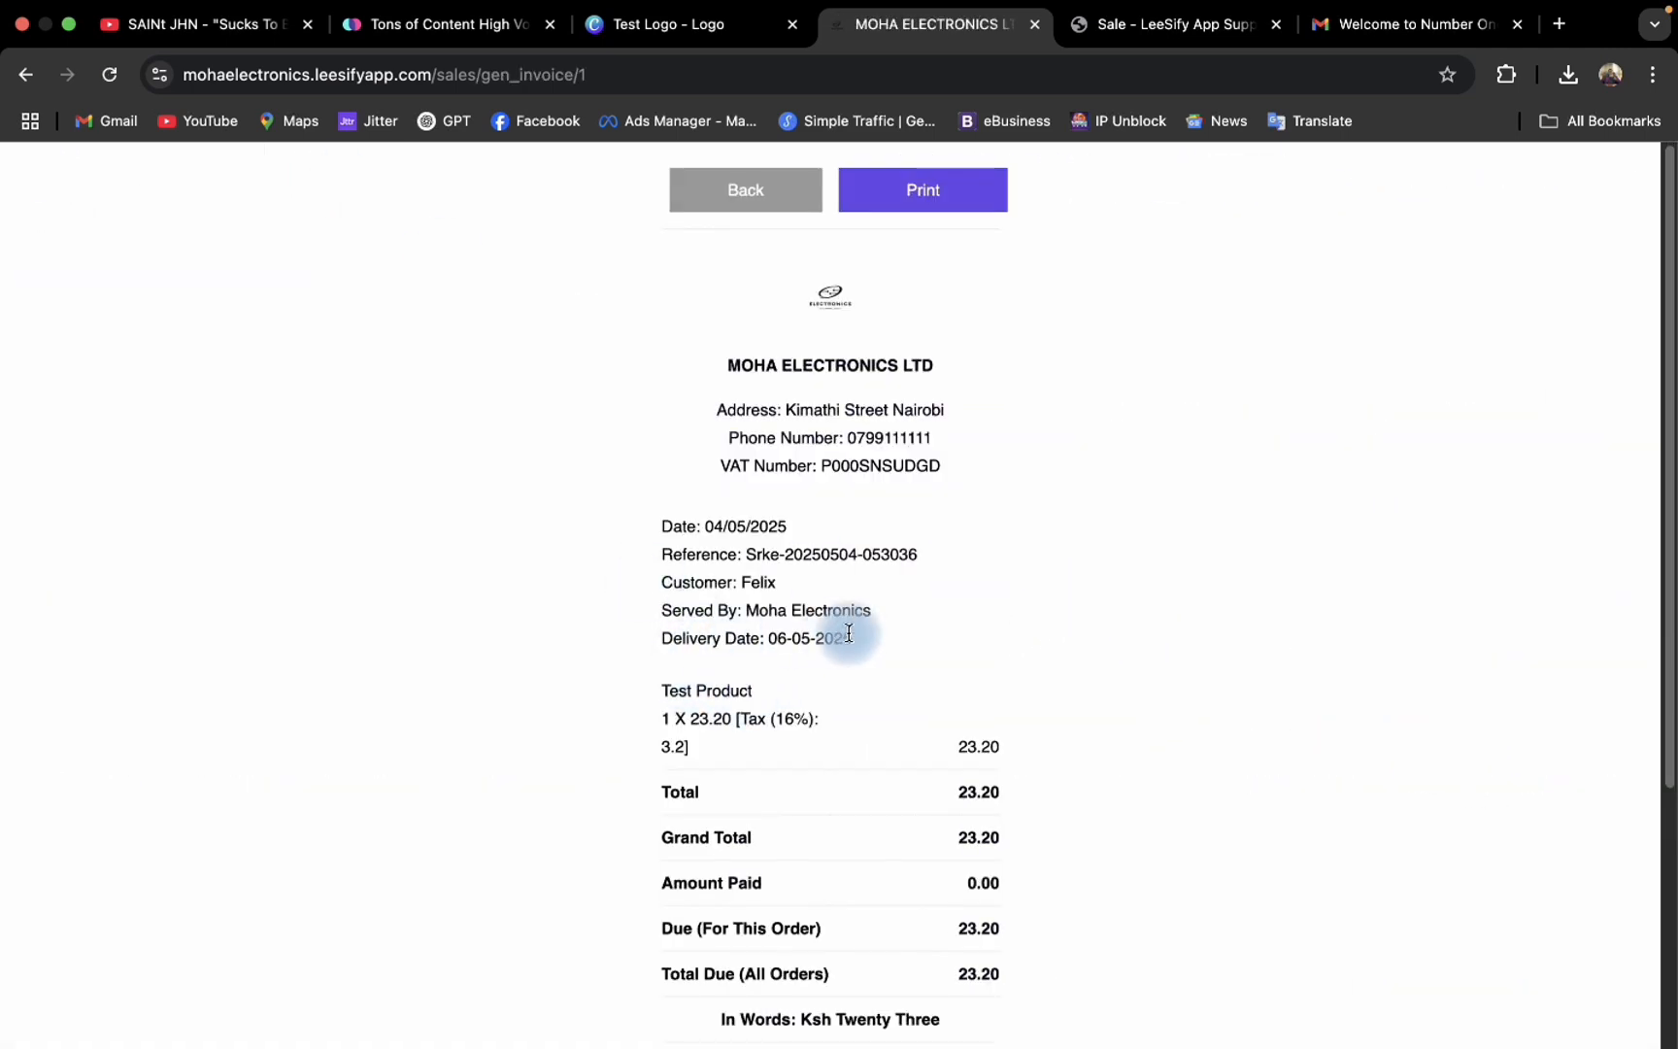
{"action": "scroll", "coordinate": [715, 707], "scroll_direction": "down", "scroll_amount": 4}
{"action": "scroll", "coordinate": [715, 707], "scroll_direction": "up", "scroll_amount": 4}
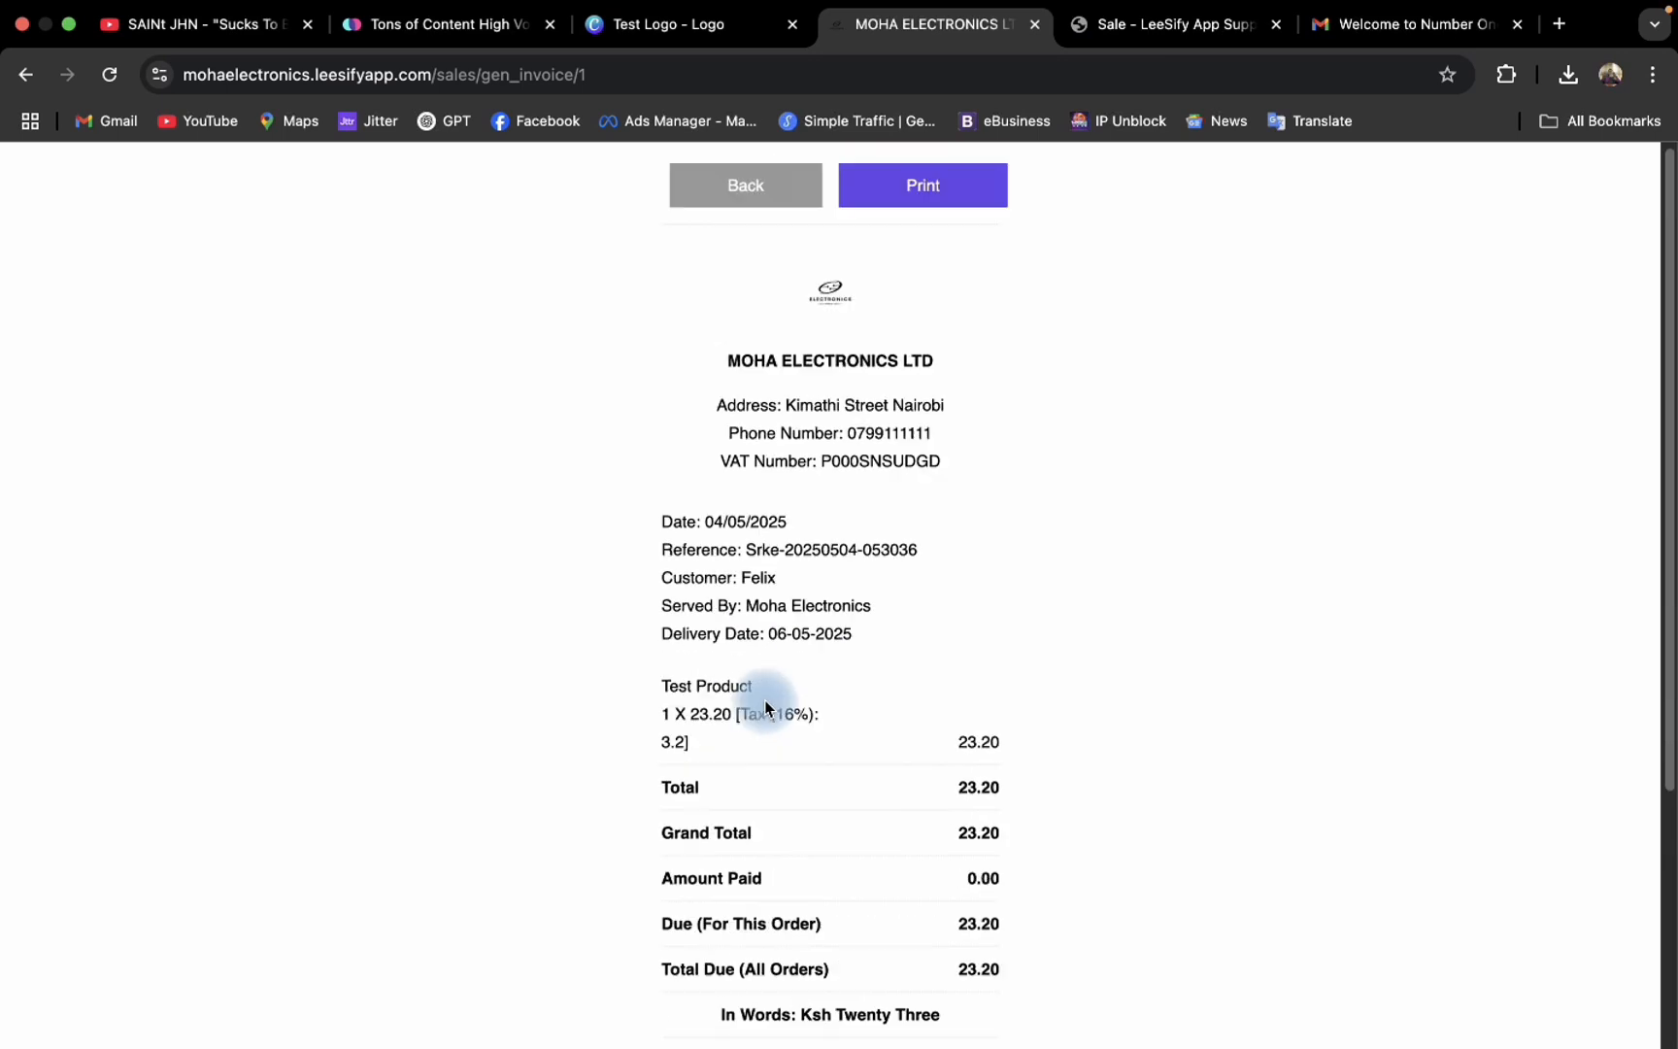
{"action": "scroll", "coordinate": [767, 712], "scroll_direction": "down", "scroll_amount": 4}
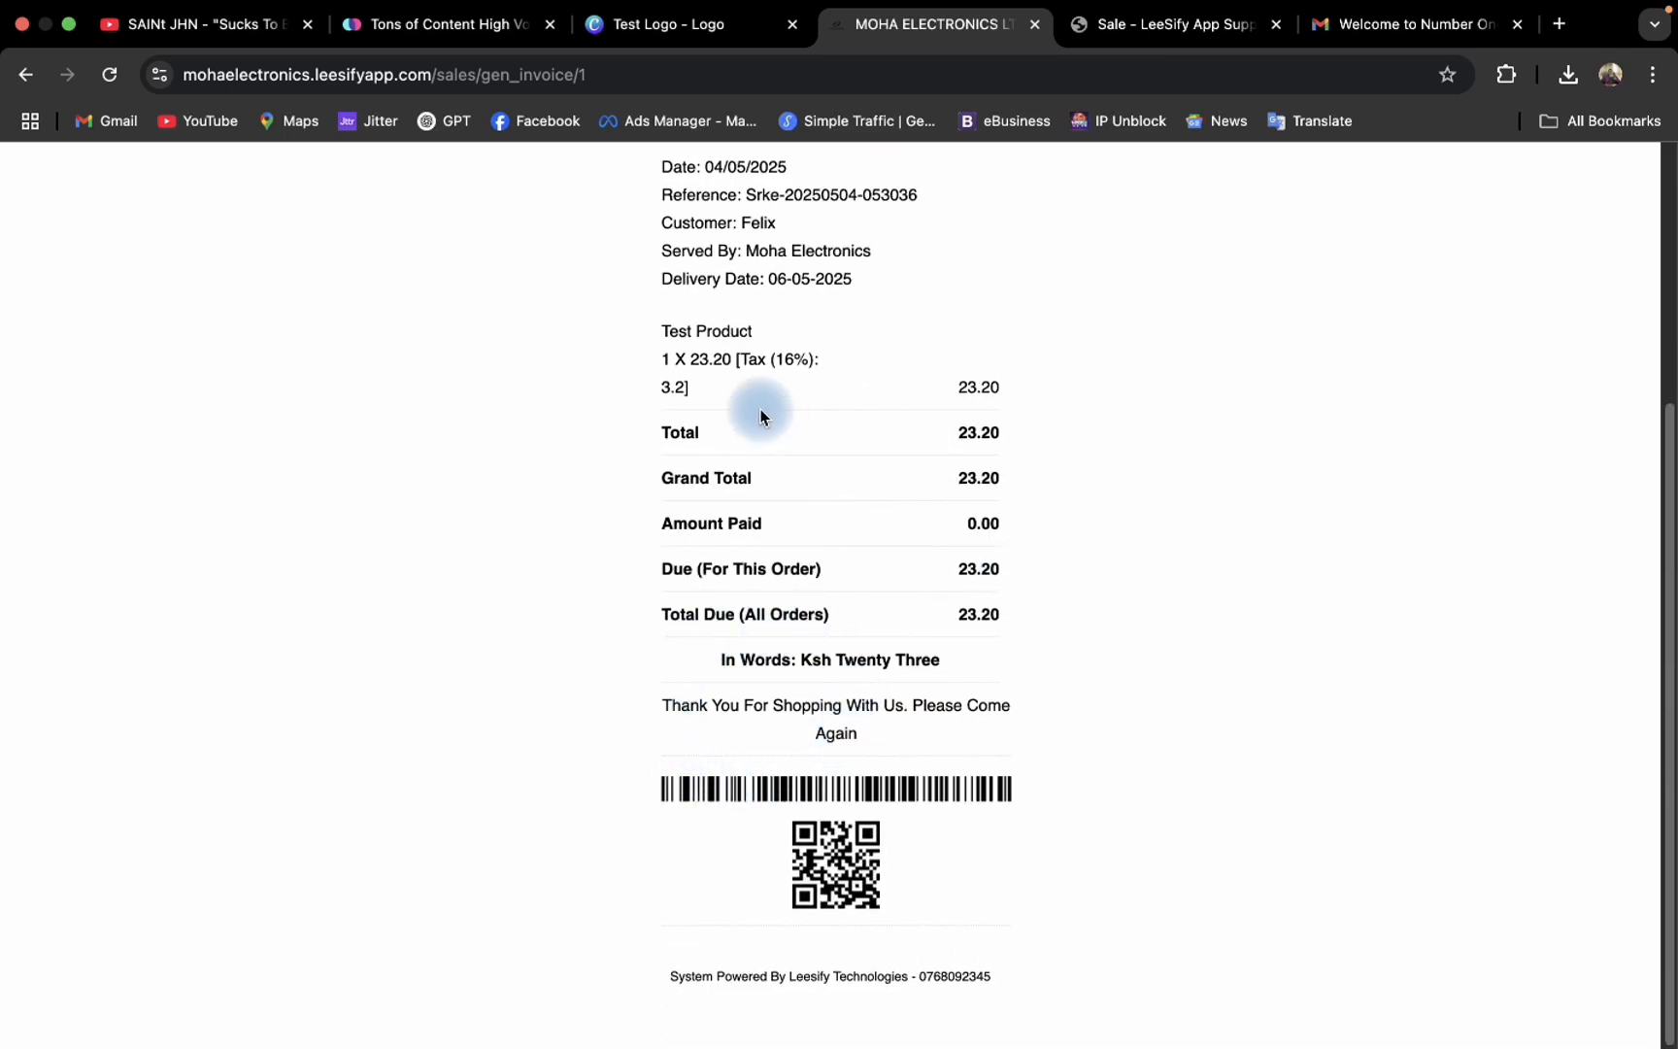
{"action": "scroll", "coordinate": [1001, 454], "scroll_direction": "up", "scroll_amount": 4}
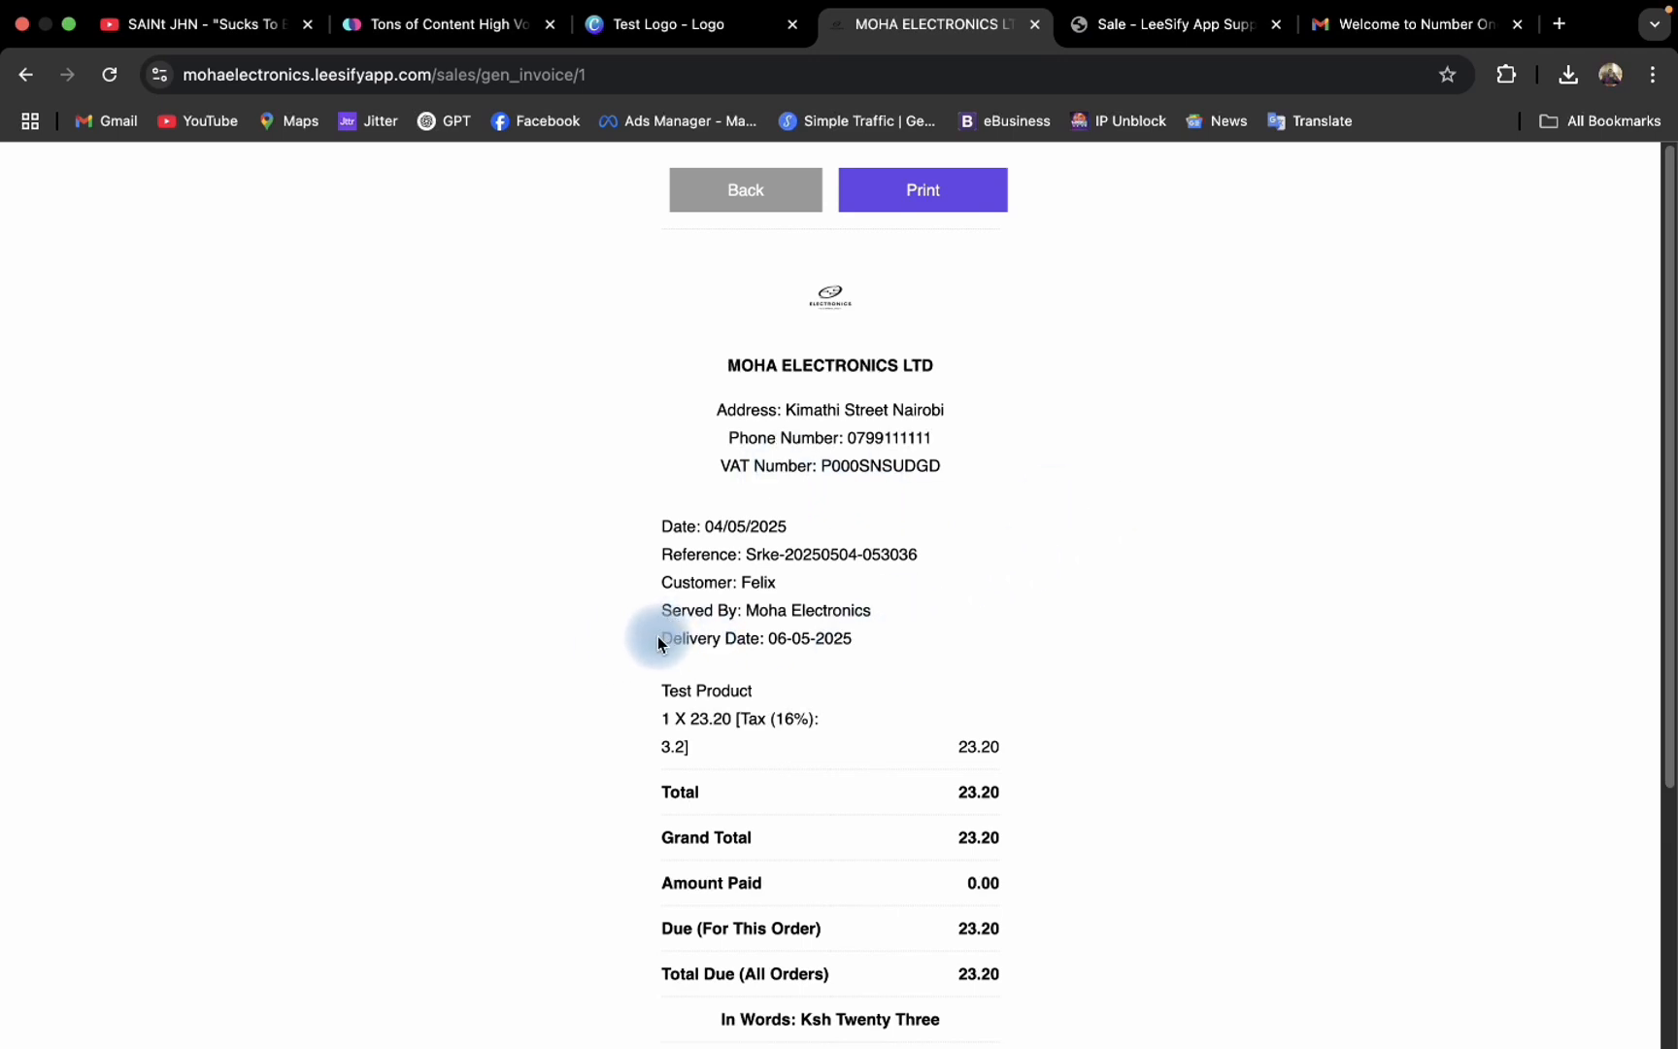
{"action": "left_click_drag", "start_coordinate": [658, 643], "coordinate": [874, 649]}
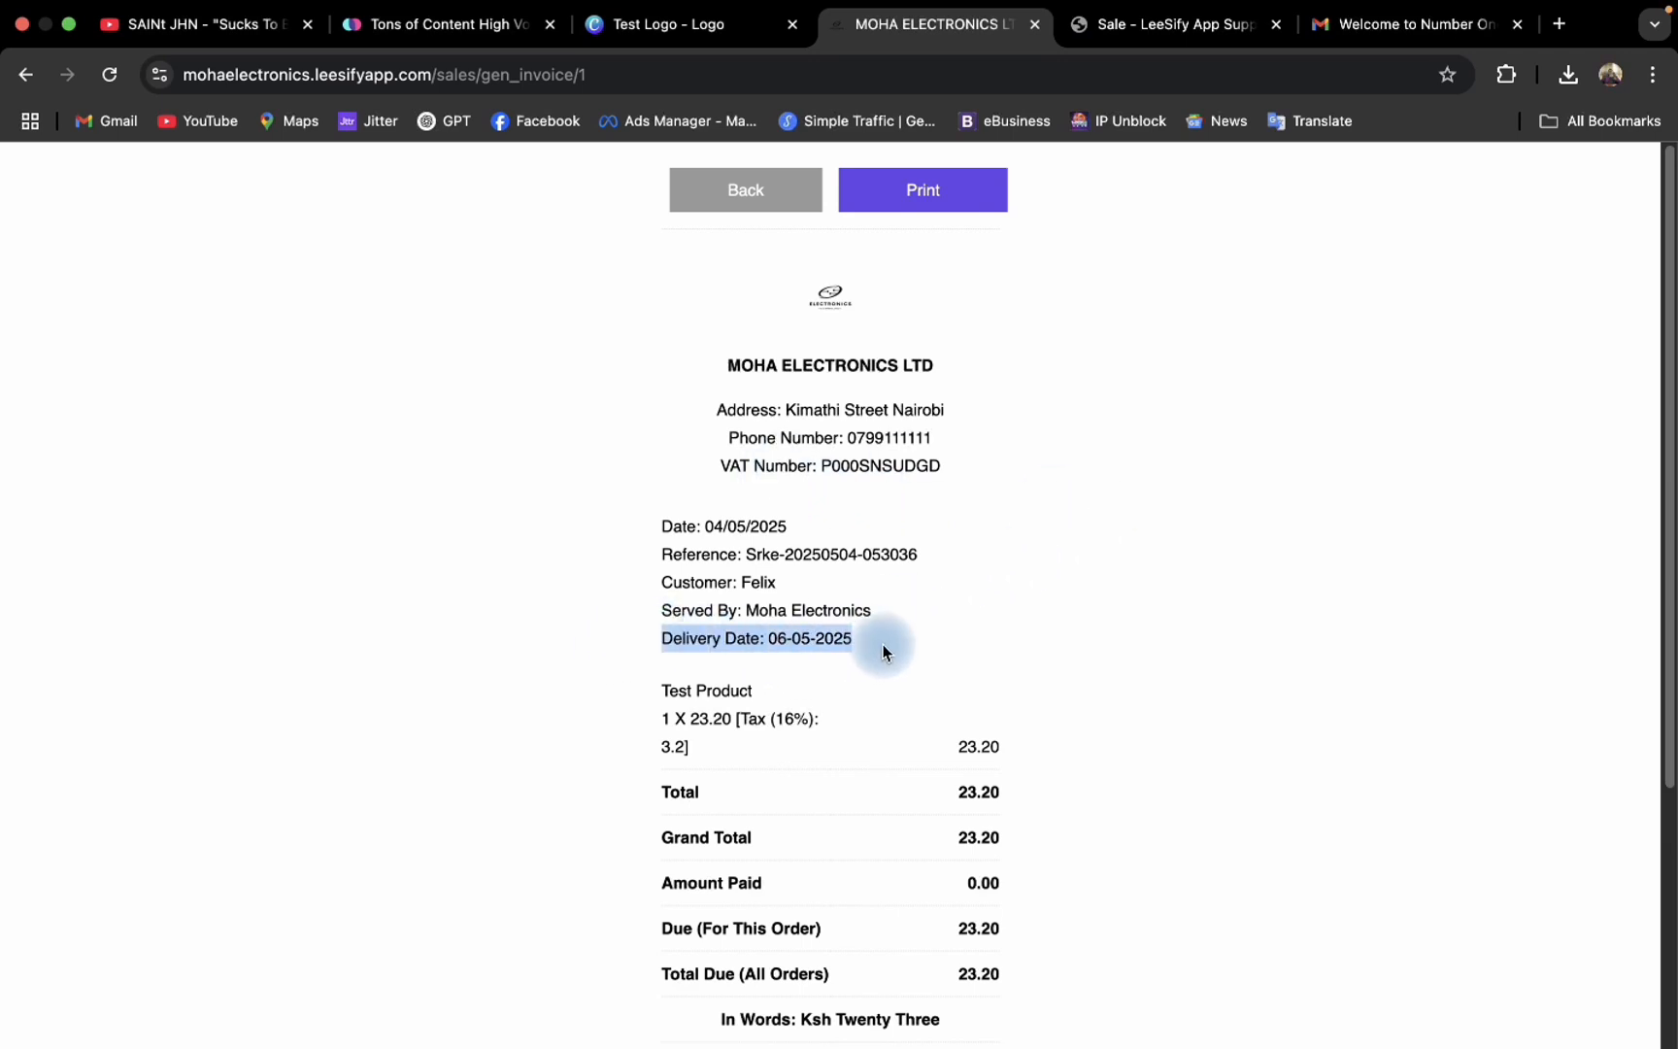